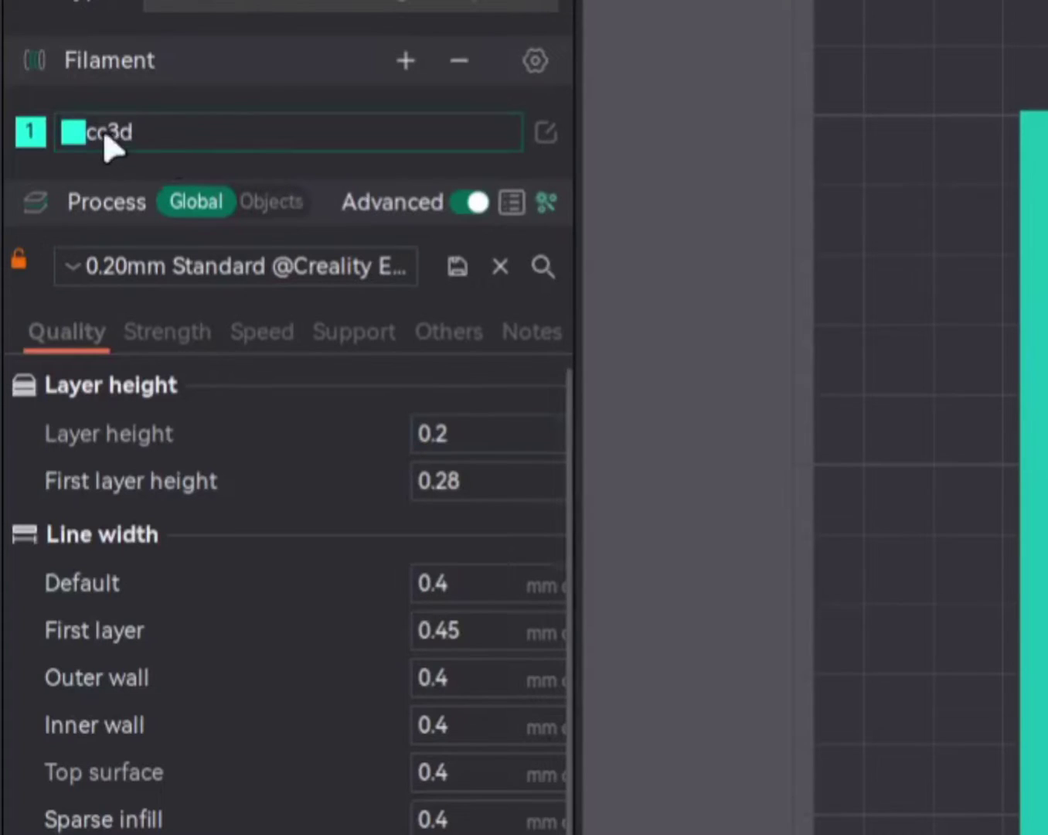
# Locate the cc3d filament's Max volumetric speed setting (16 mm³/s) via the settings search for 'max'
pyautogui.click(545, 130)
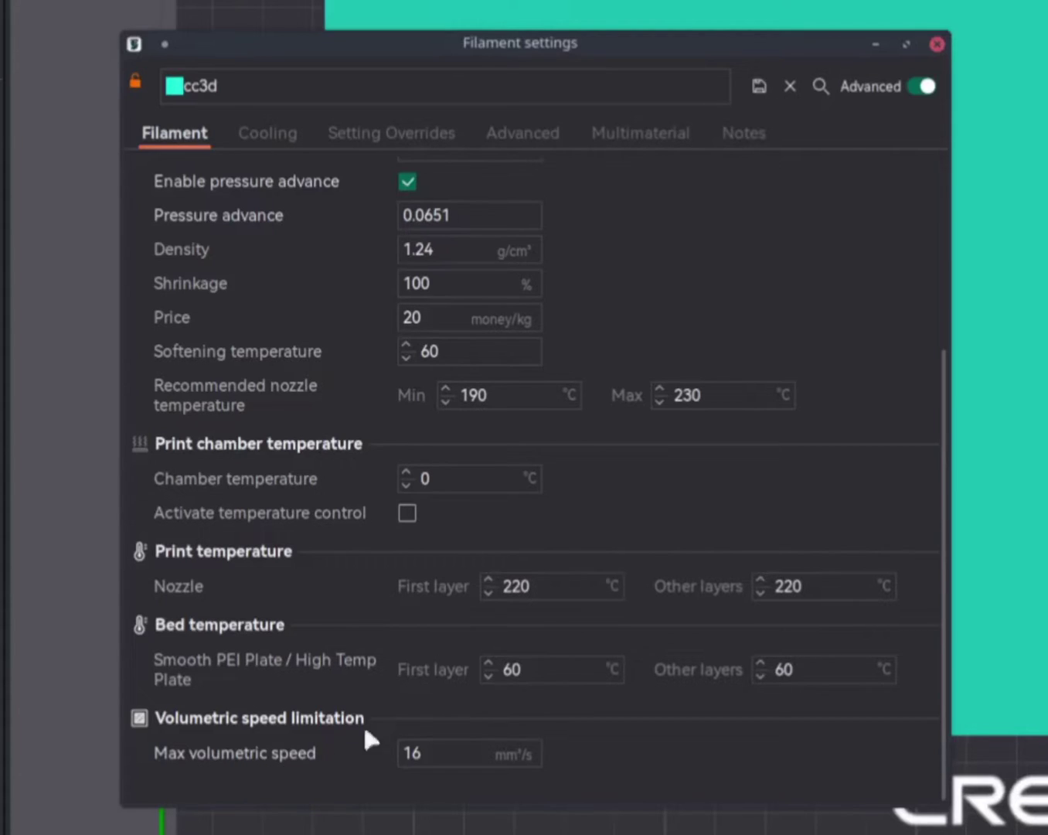
pyautogui.click(820, 84)
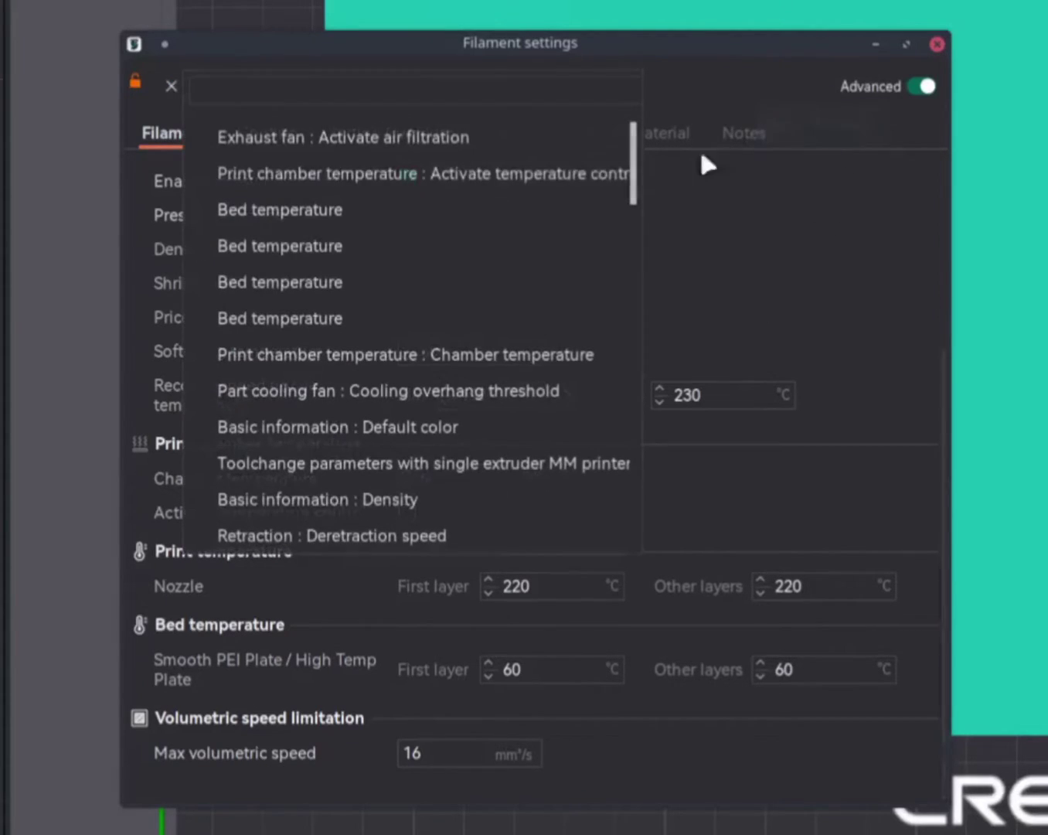
pyautogui.write('max')
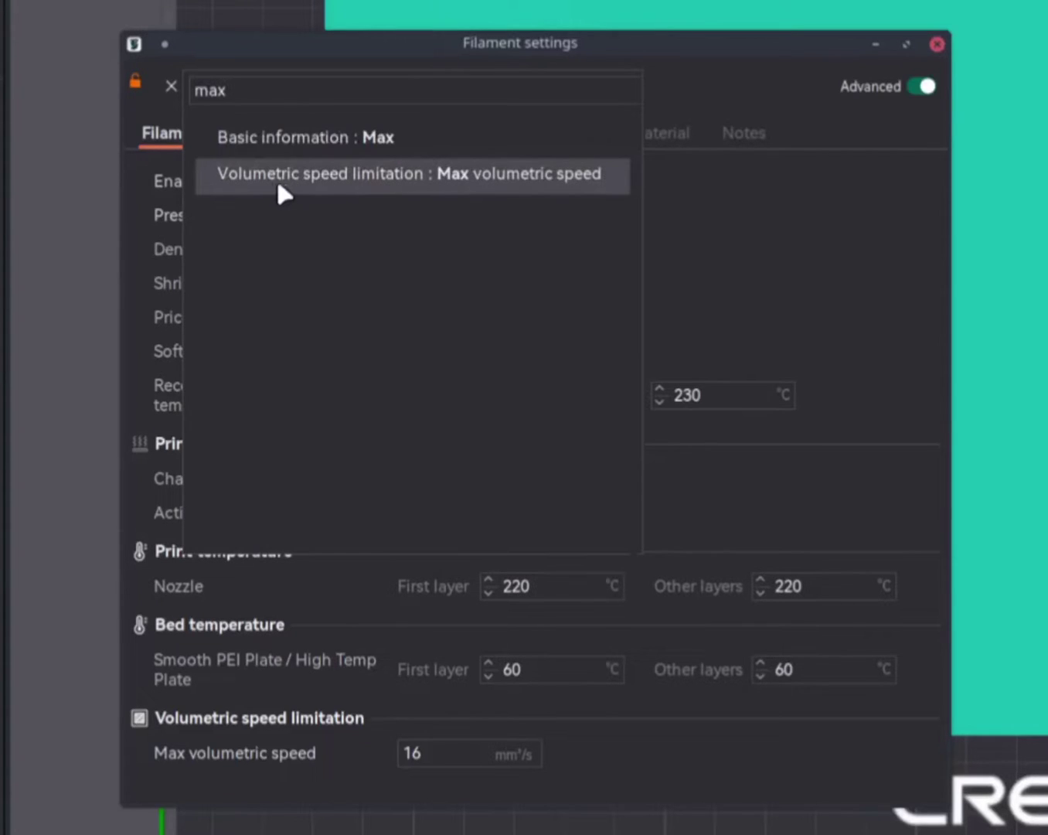
pyautogui.click(537, 172)
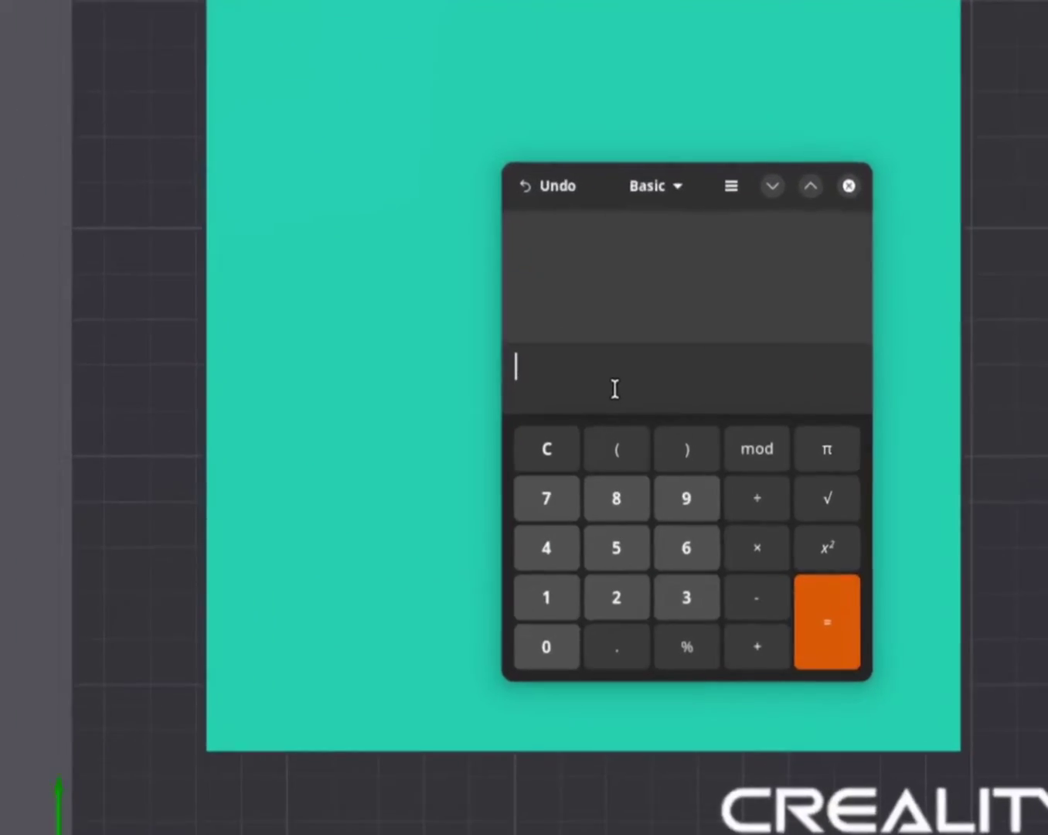
pyautogui.write('20')
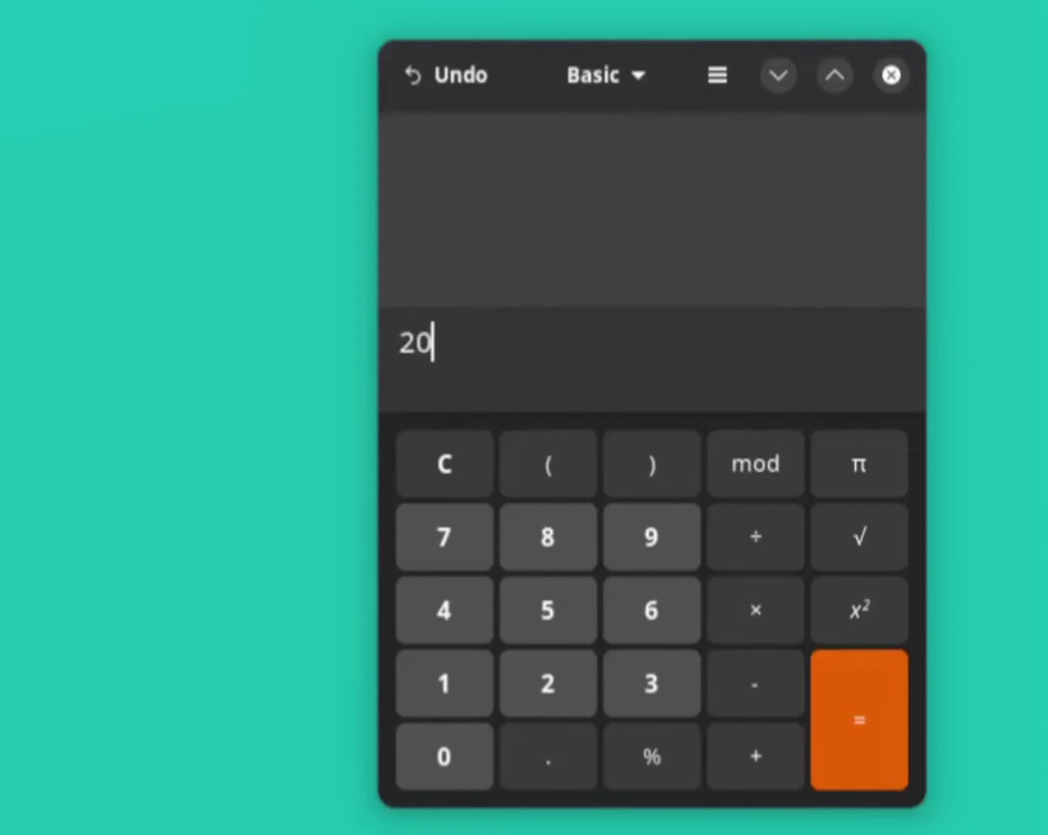
pyautogui.write('/')
pyautogui.write('0.4')
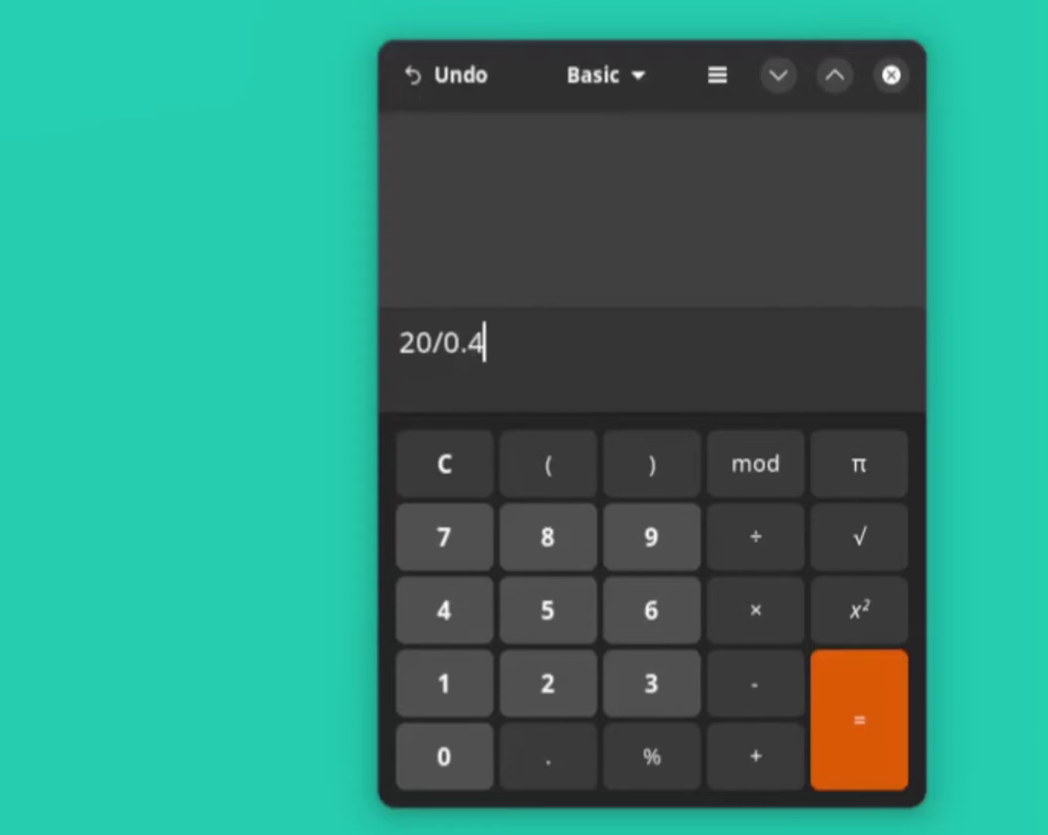
pyautogui.write('/')
pyautogui.write('0.')
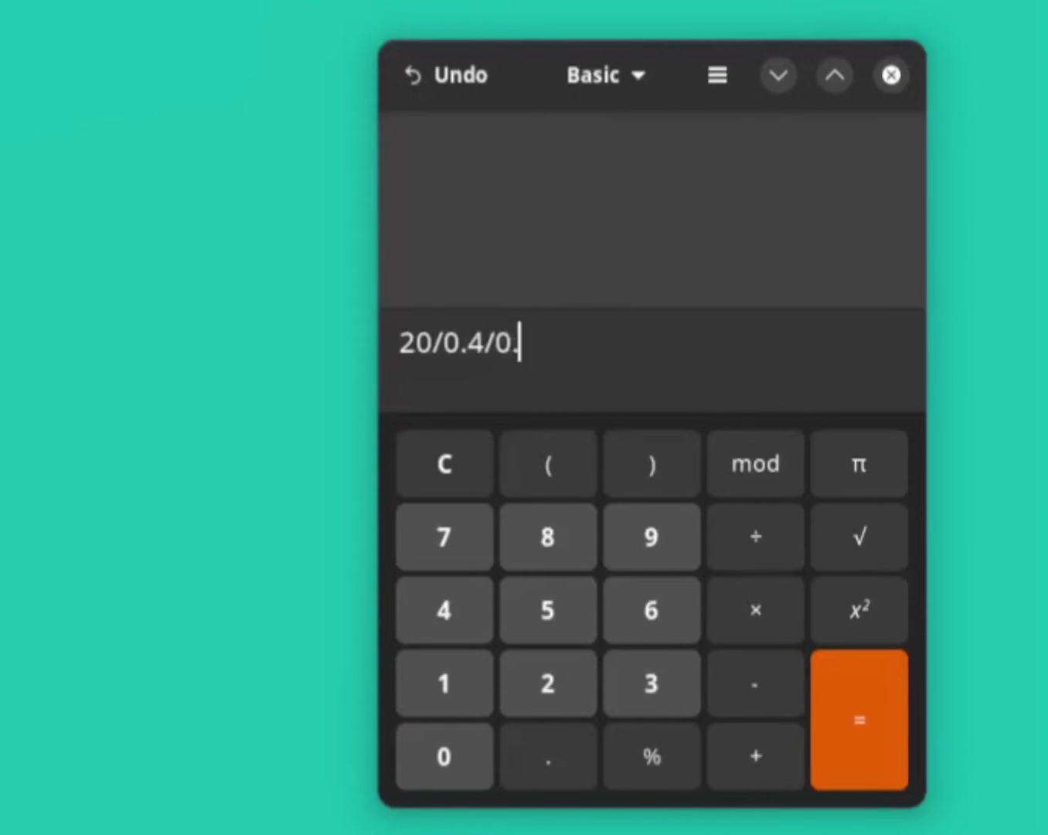
pyautogui.write('2')
# Evaluate 20/0.4/0.2 in the calculator to get a 250 mm/s speed equivalent
pyautogui.press('Return')
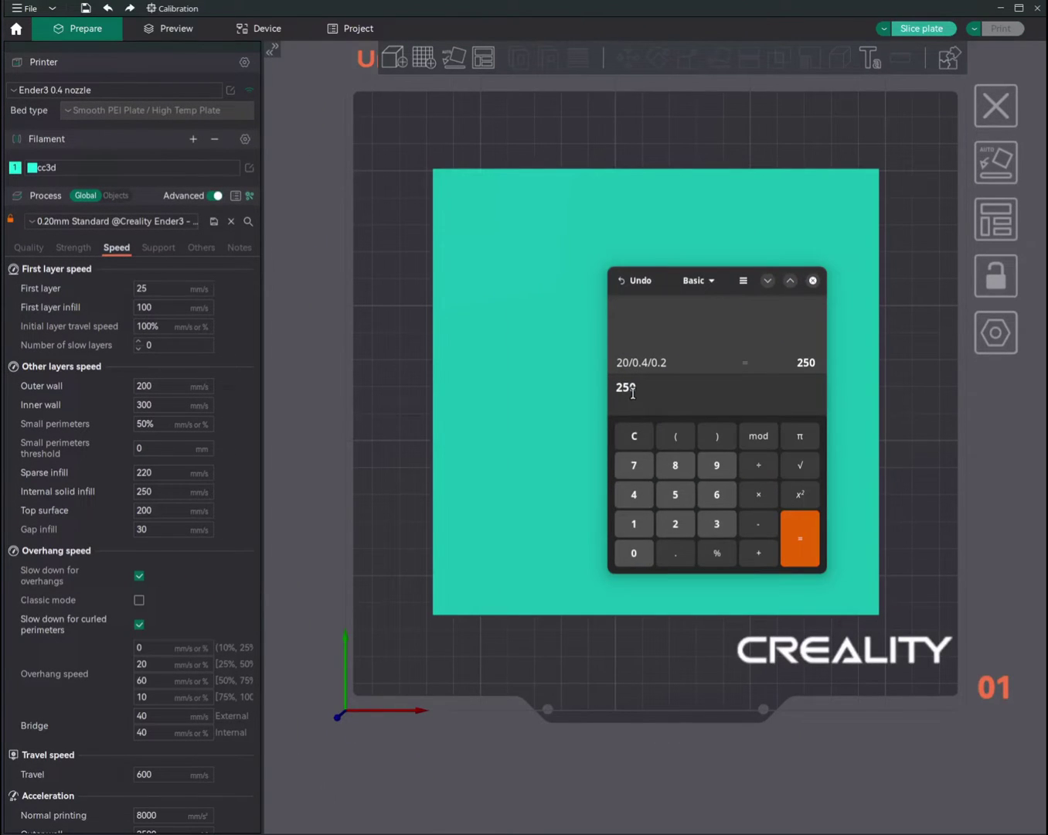
# Return to the slicer and select the 250 result in the calculator for reference
pyautogui.click(139, 405)
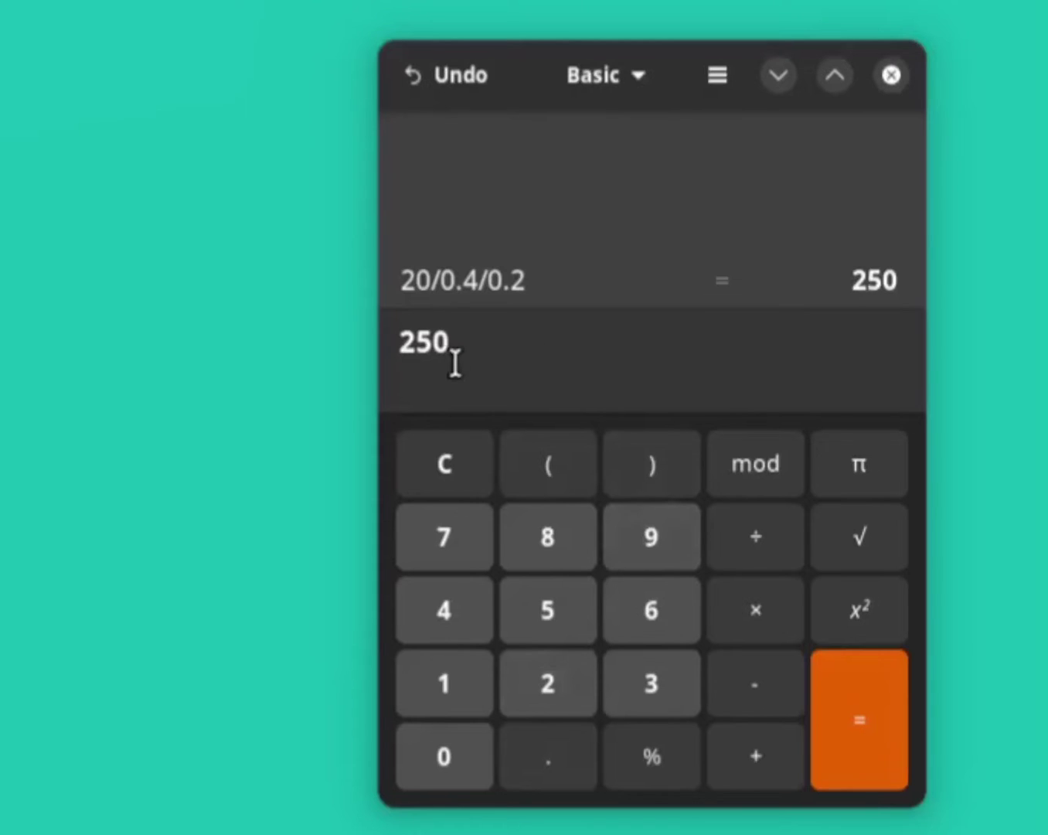
pyautogui.doubleClick(433, 350)
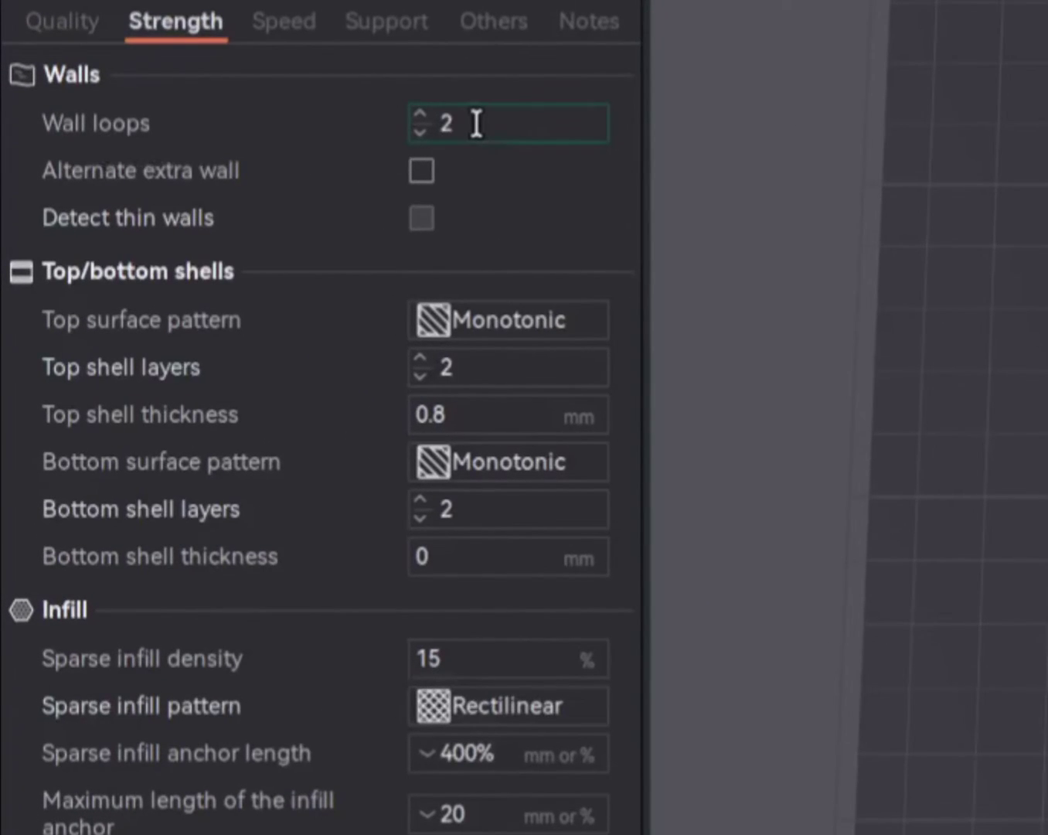
pyautogui.click(476, 123)
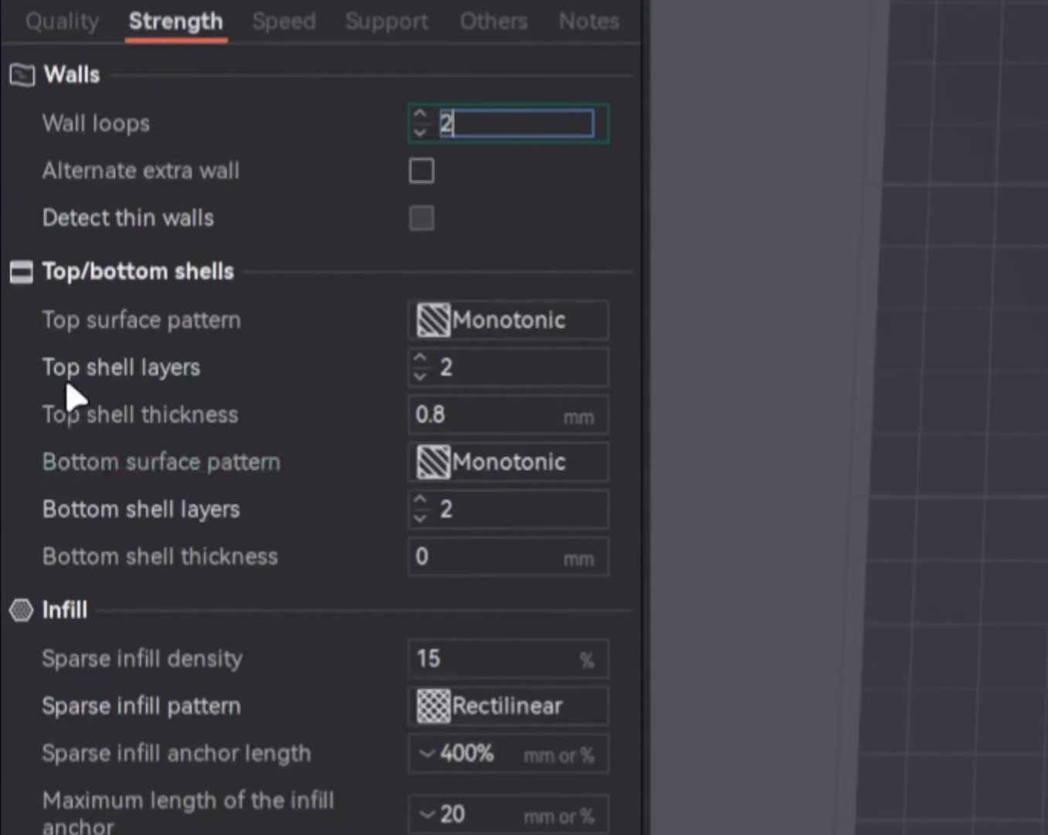
pyautogui.click(462, 365)
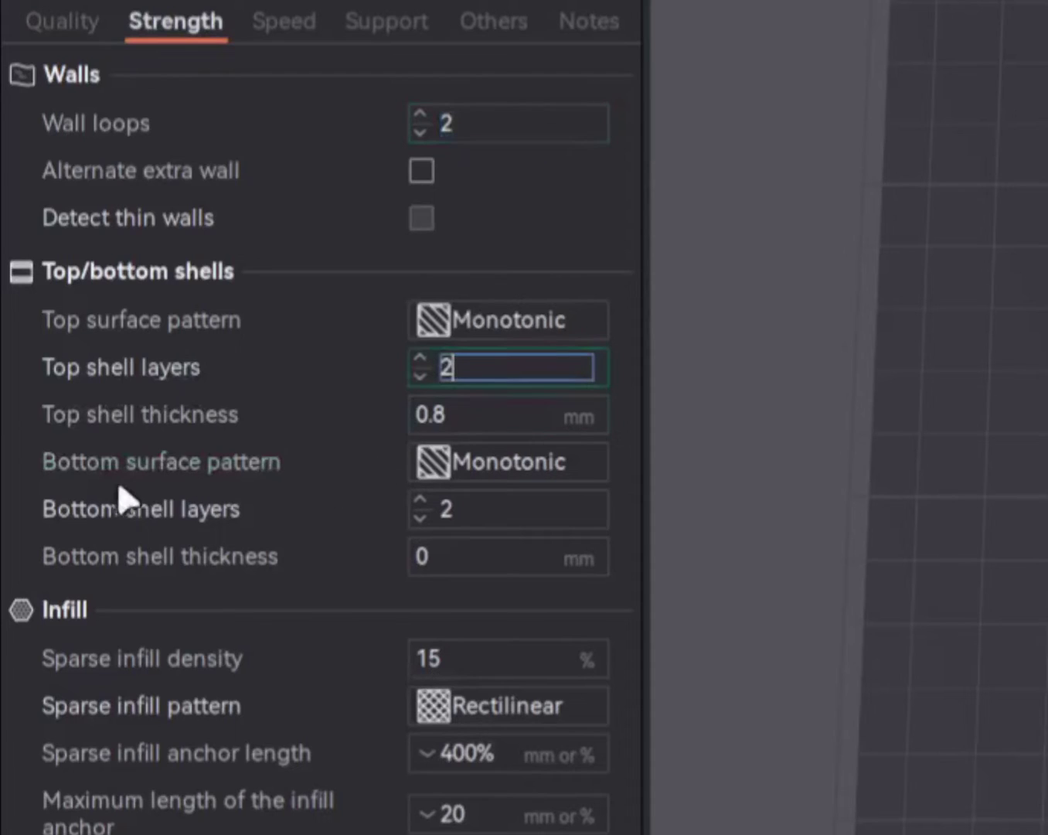
pyautogui.click(493, 502)
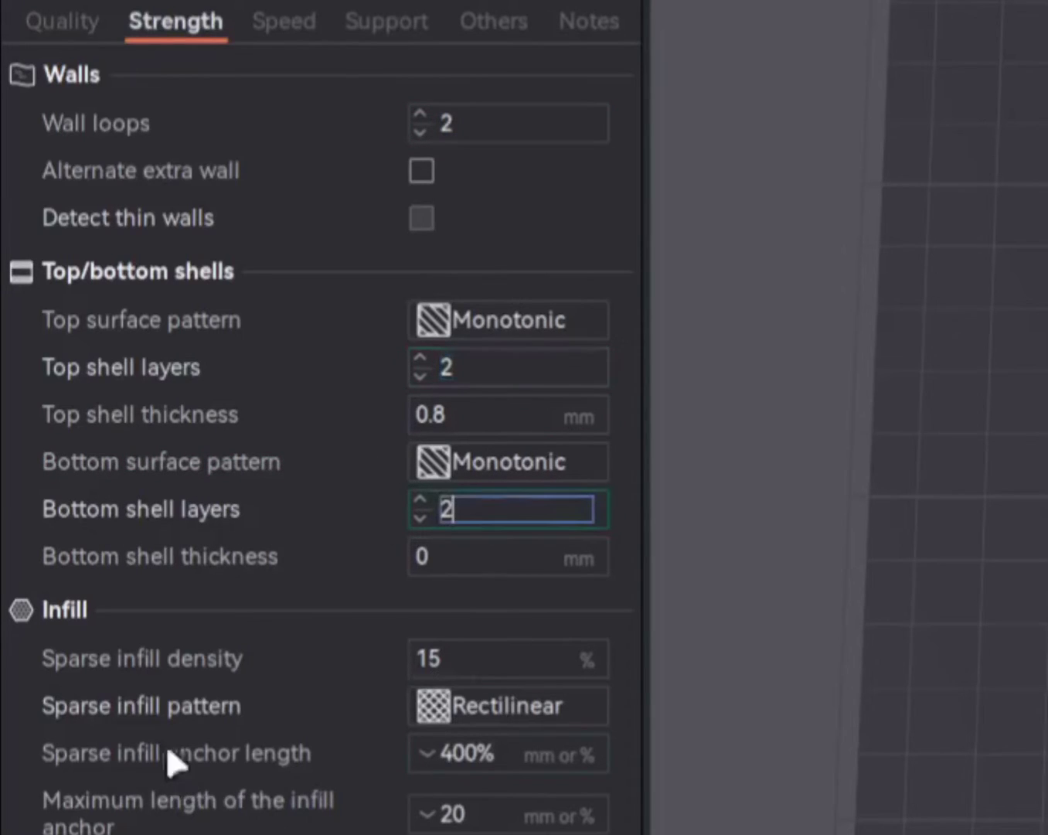
pyautogui.click(446, 660)
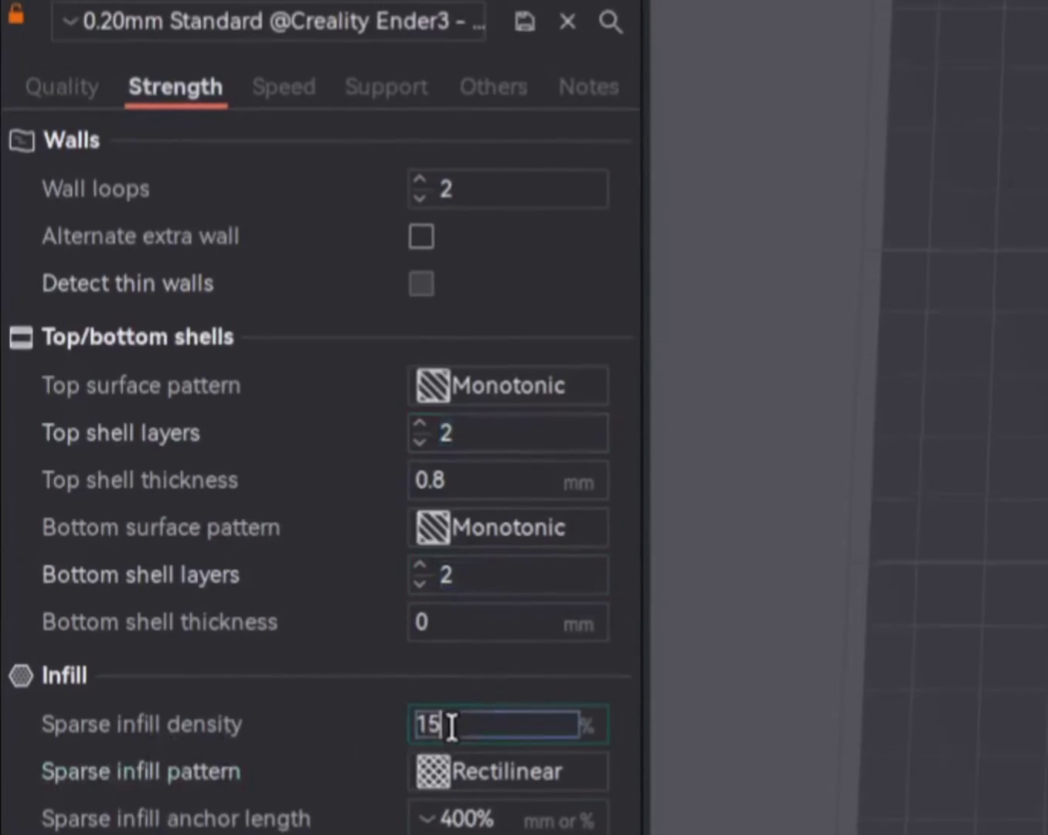
pyautogui.click(613, 149)
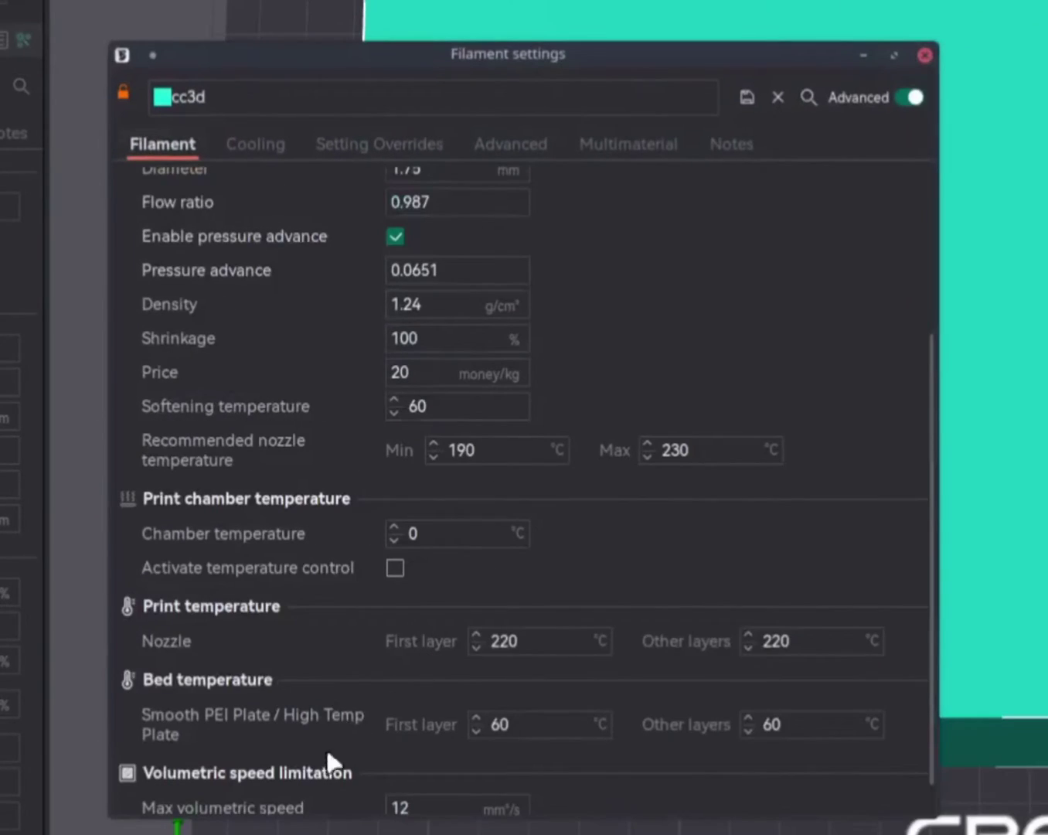
pyautogui.scroll(-2, 312, 769)
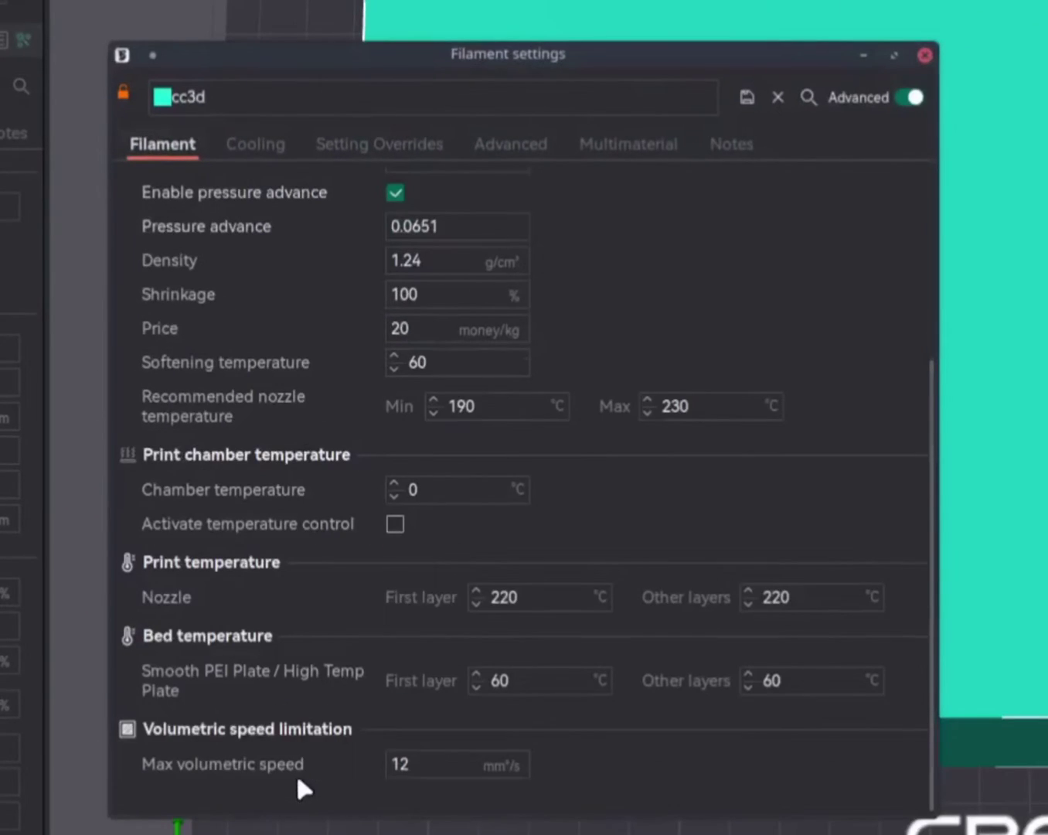
pyautogui.click(421, 767)
# Slice the plate and lower the preview's top layer to expose the sparse infill
pyautogui.click(925, 55)
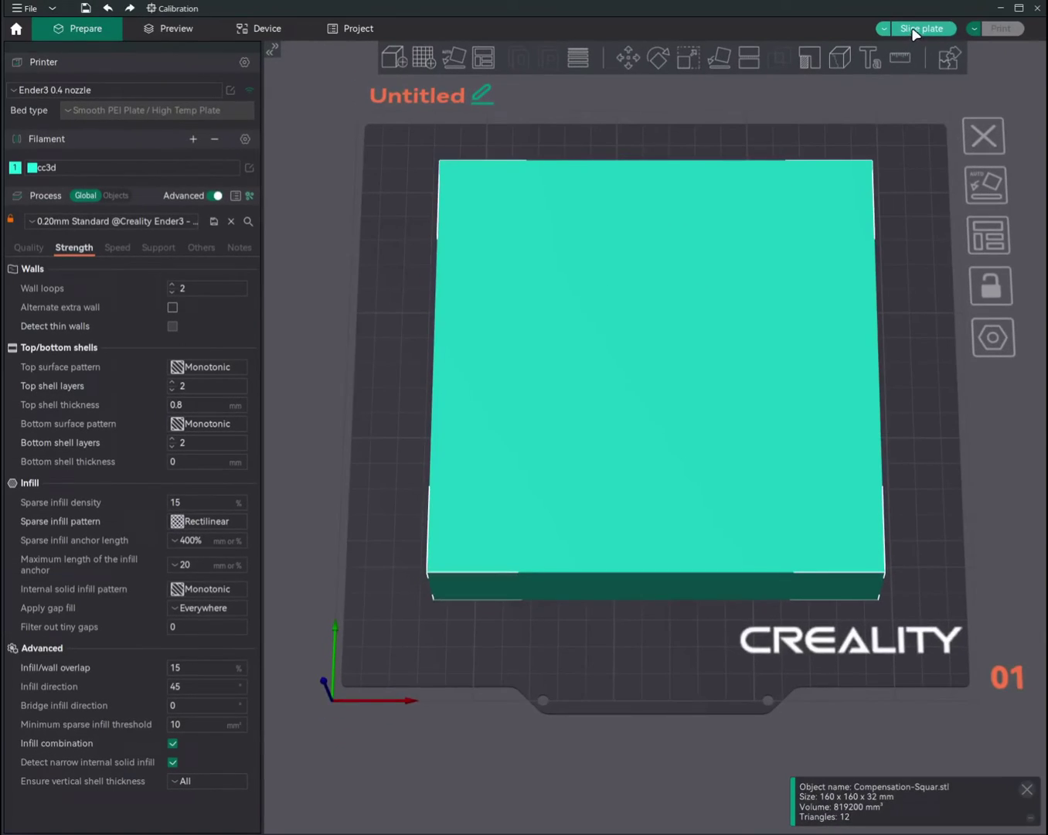
pyautogui.click(915, 32)
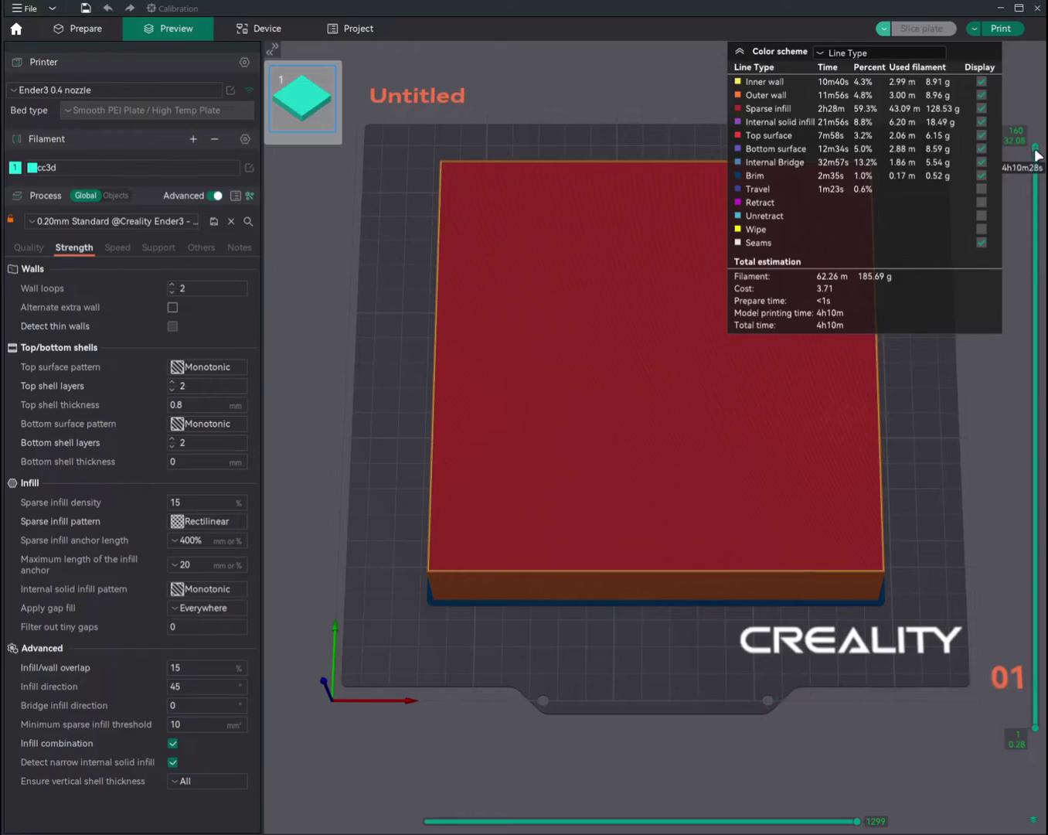
pyautogui.moveTo(1036, 157); pyautogui.dragTo(1036, 291)
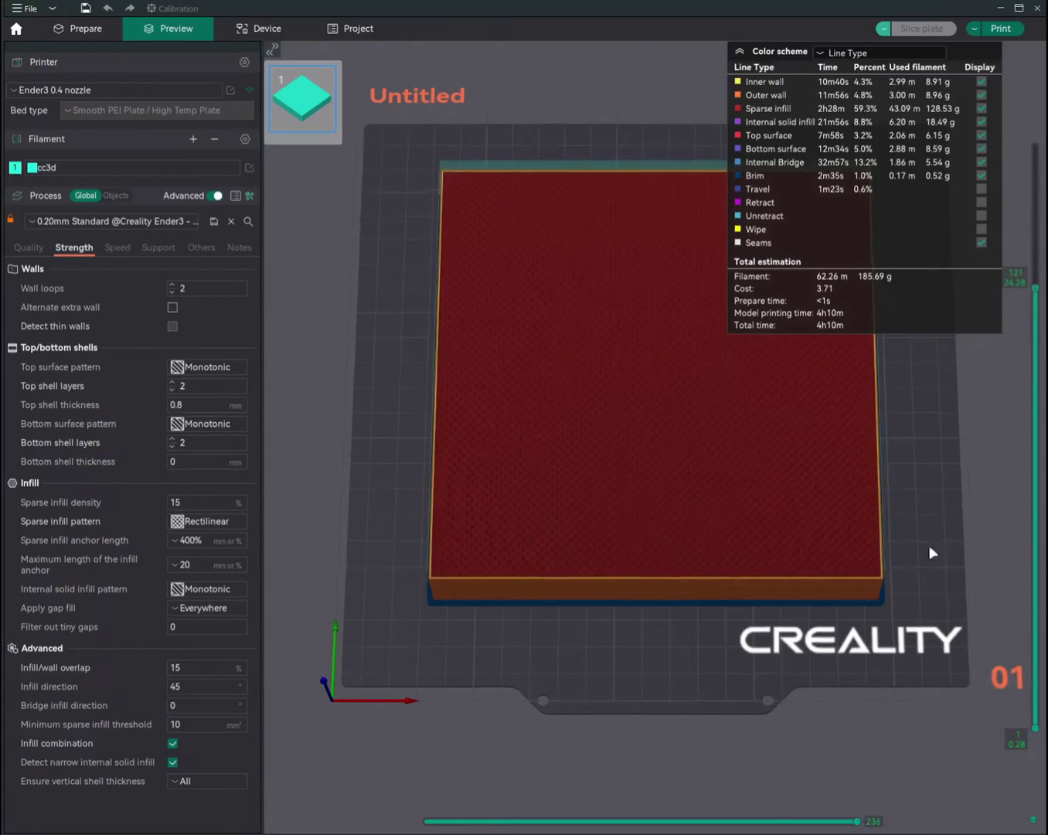
pyautogui.scroll(3, 705, 529)
pyautogui.scroll(3, 669, 513)
pyautogui.scroll(-1, 670, 505)
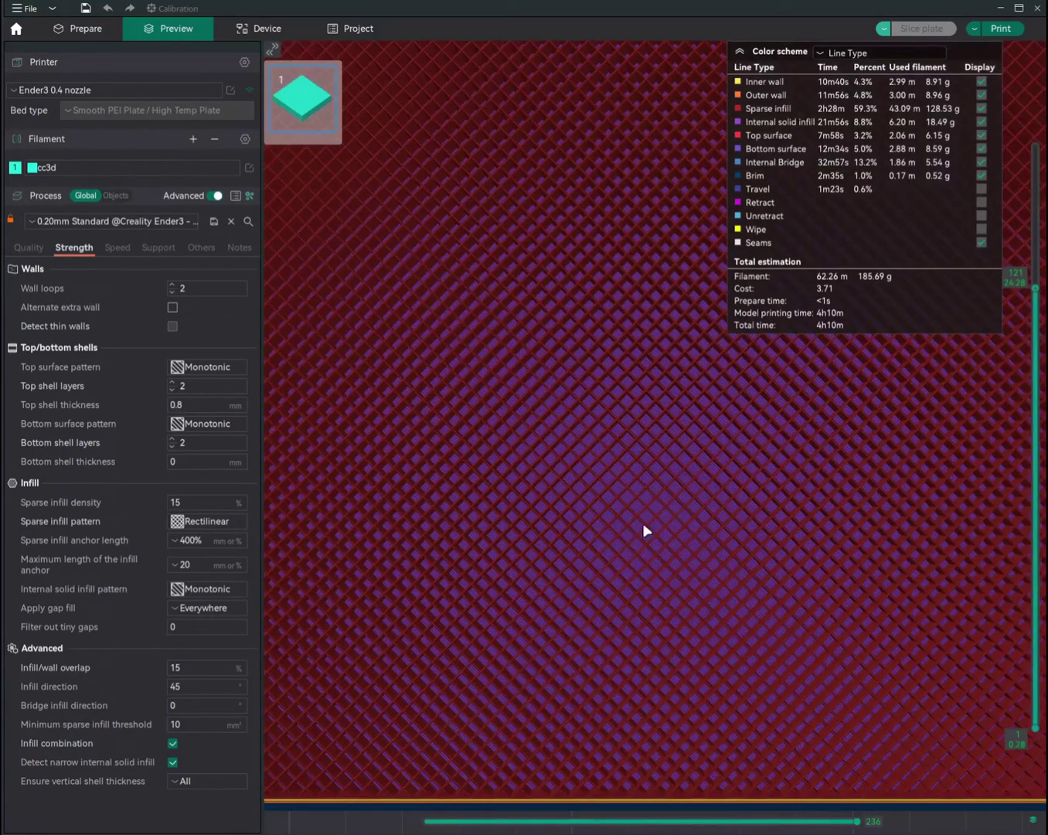
pyautogui.scroll(-2, 646, 530)
pyautogui.scroll(-2, 646, 530)
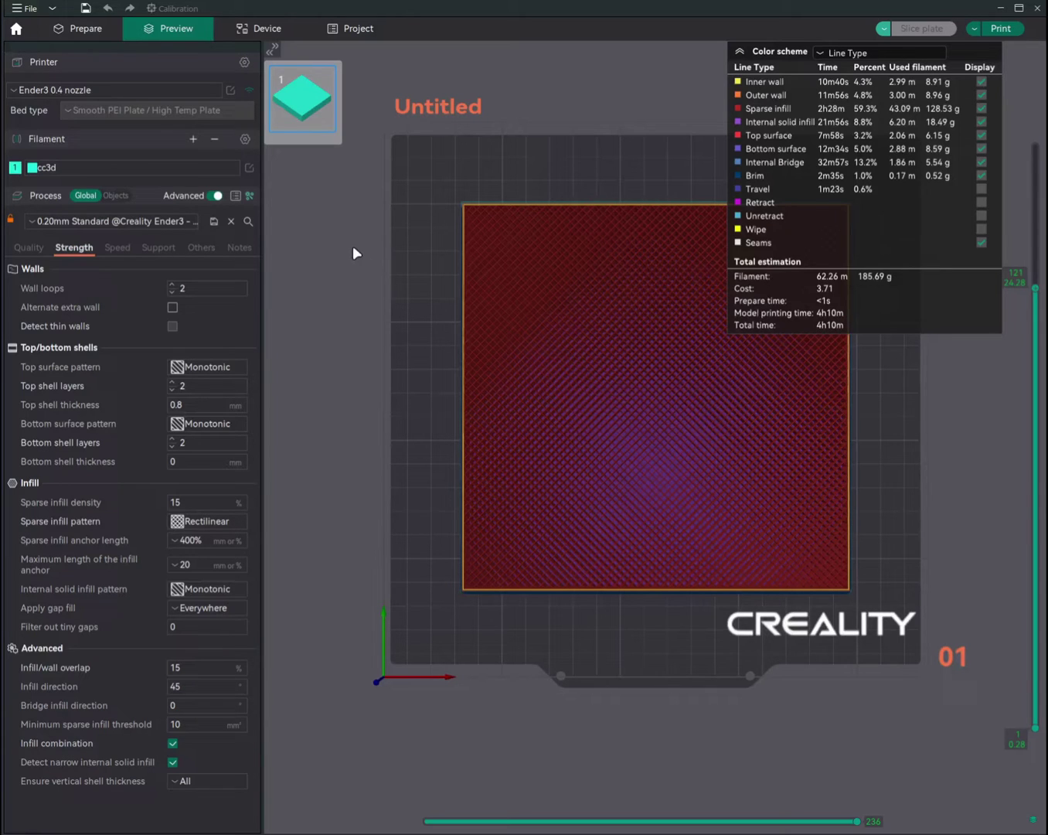
# Raise the cc3d filament's max volumetric speed from 12 to 20 mm³/s
pyautogui.click(248, 167)
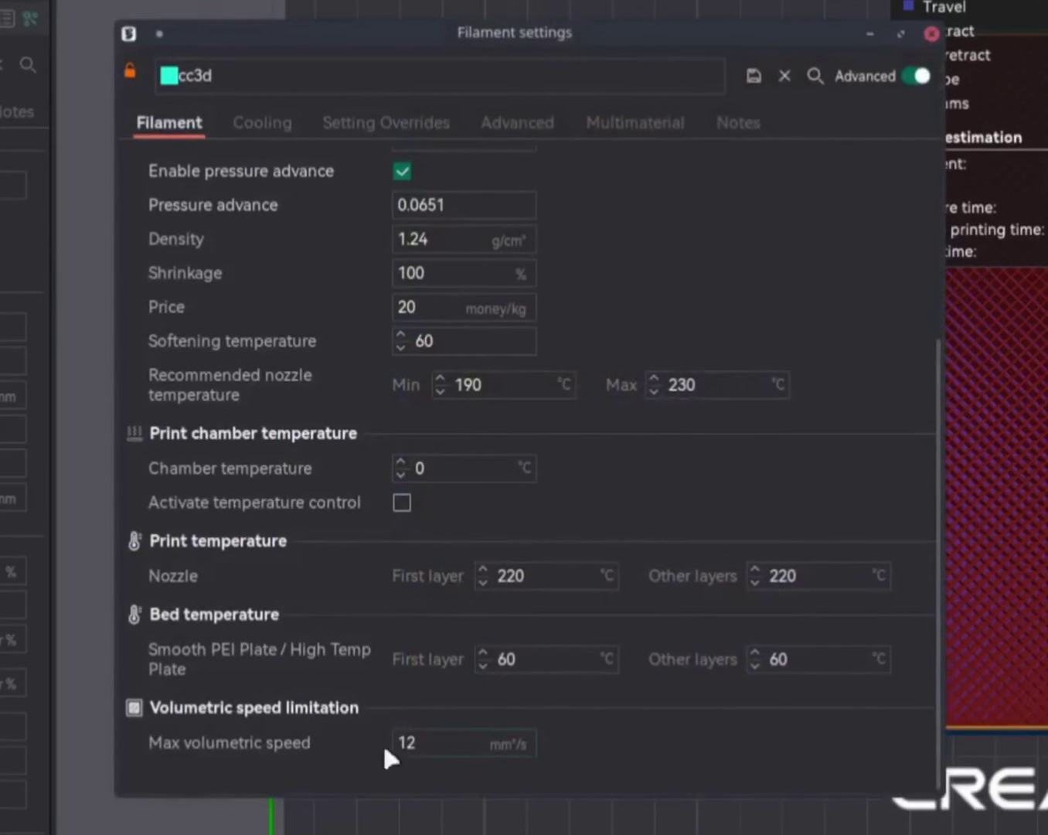
pyautogui.click(395, 742)
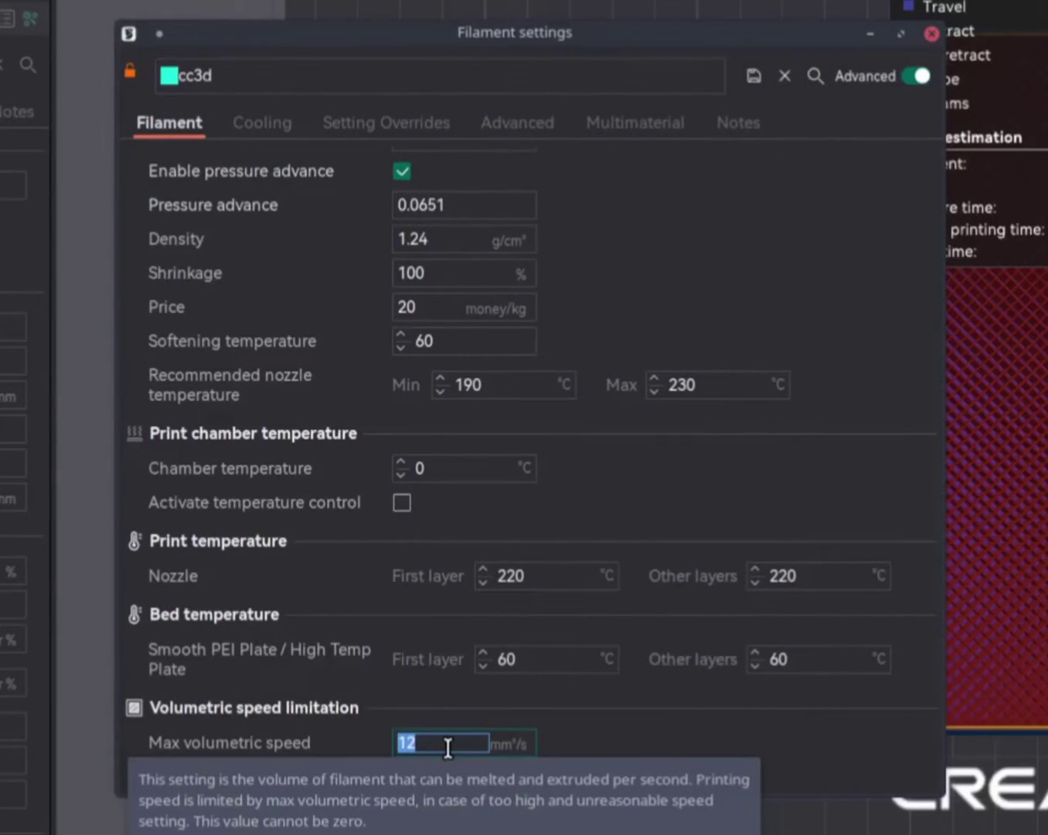
pyautogui.write('20')
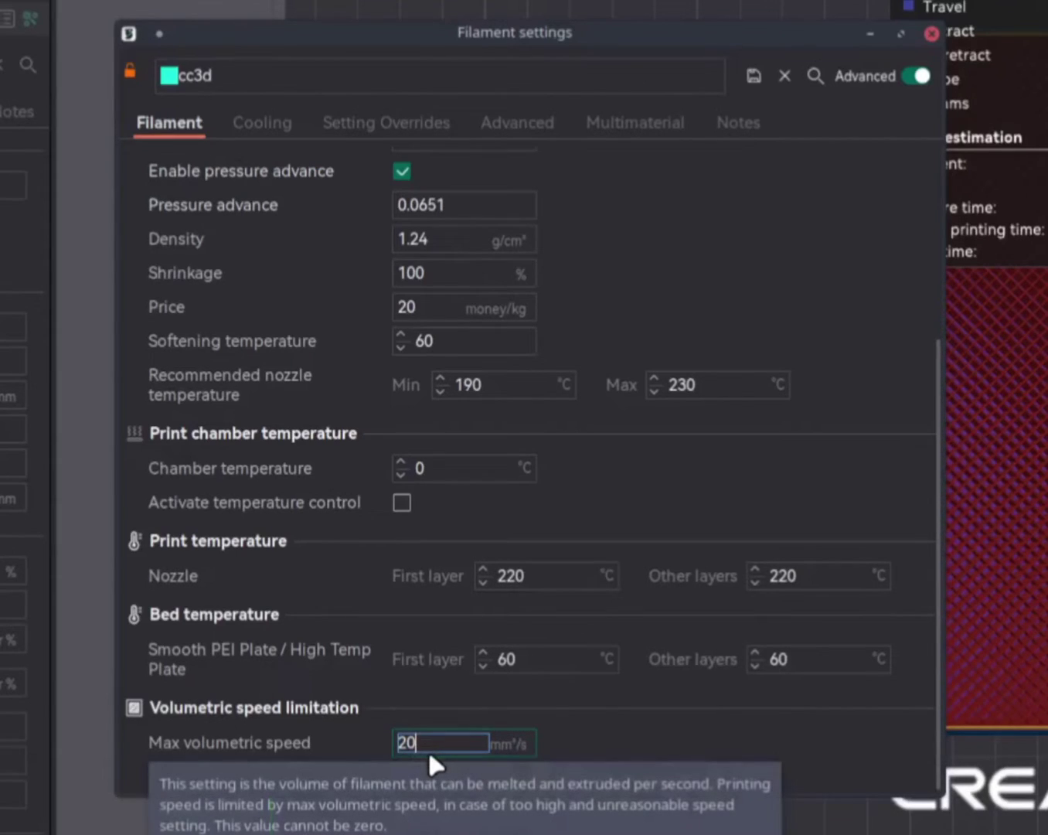
pyautogui.click(455, 704)
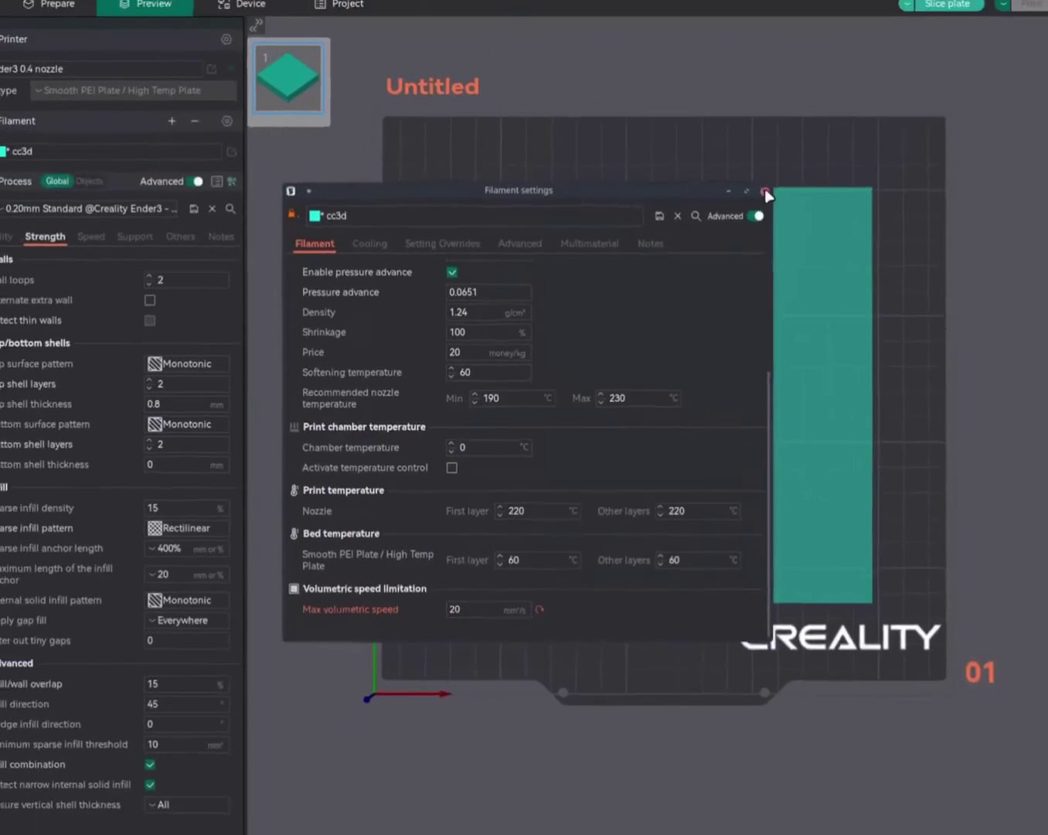
pyautogui.click(911, 52)
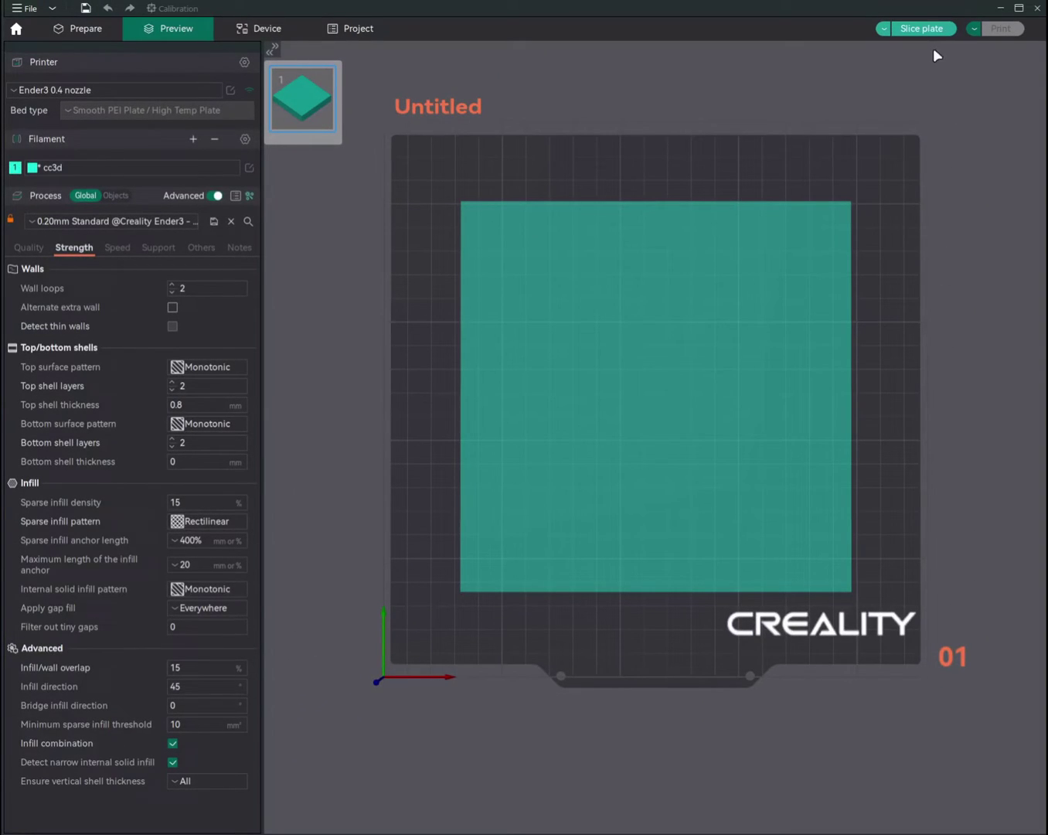
# Re-slice the plate with the 20 mm³/s filament limit
pyautogui.click(931, 27)
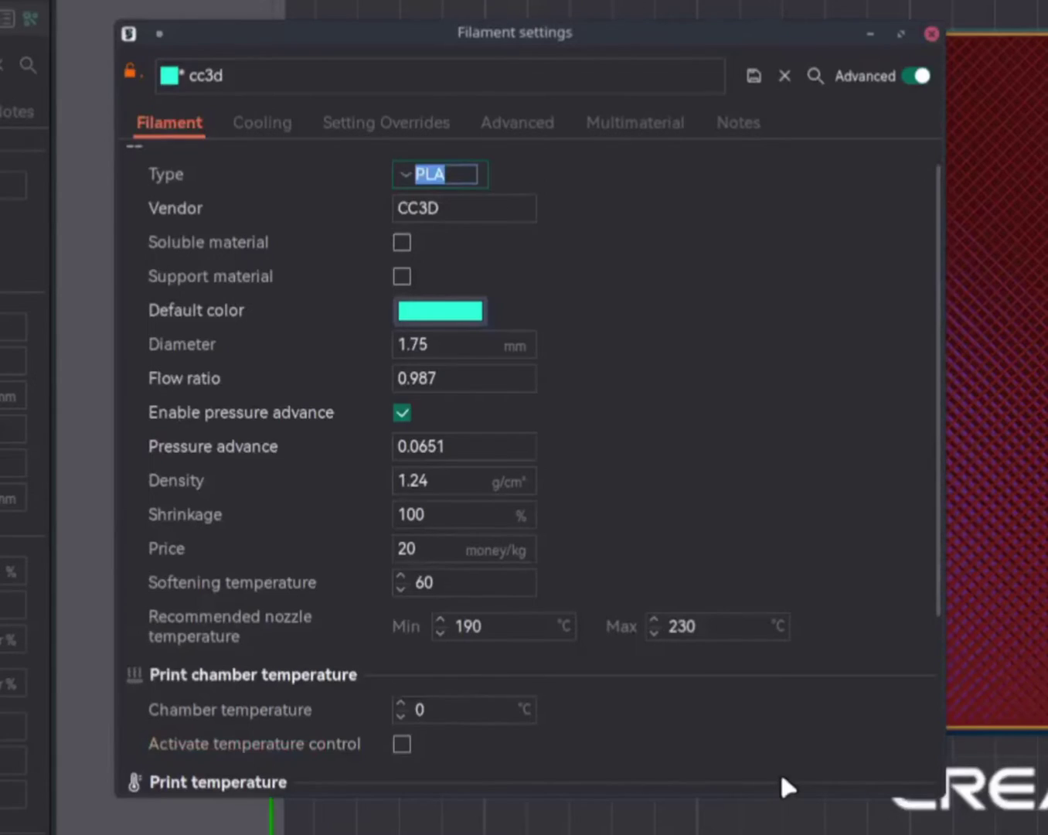
pyautogui.scroll(-3, 780, 771)
pyautogui.scroll(-2, 780, 771)
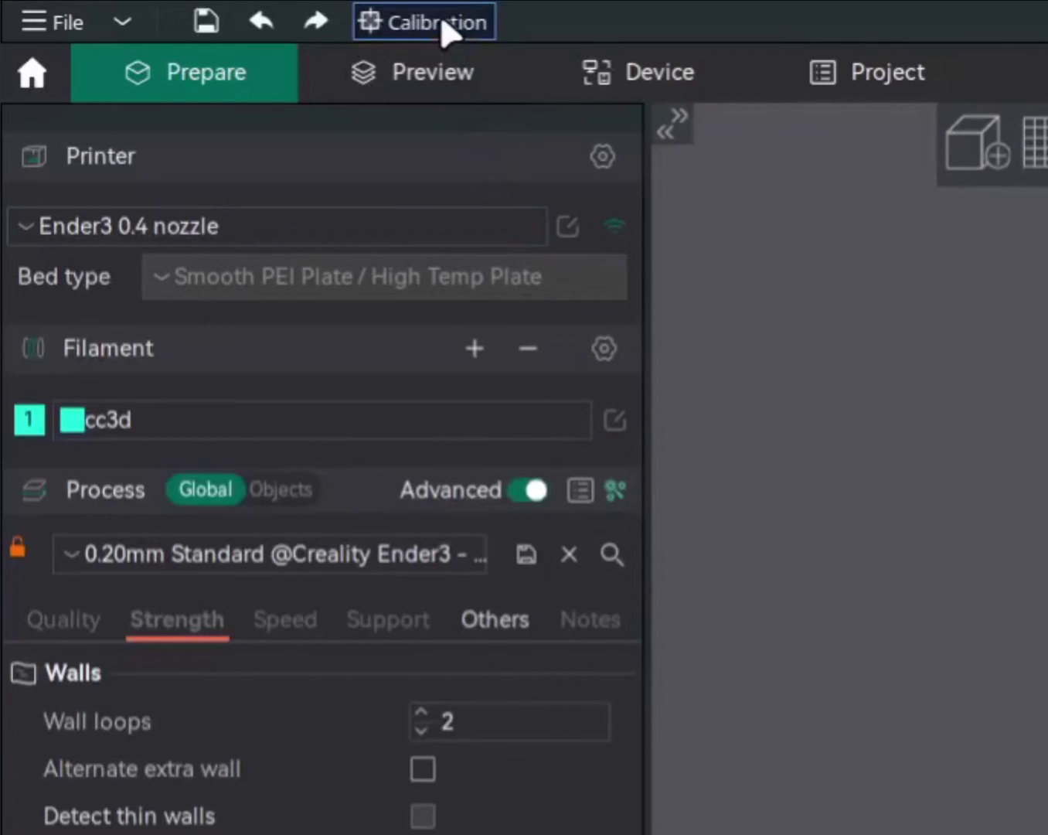
# Start the Max flowrate calibration test from the Calibration menu
pyautogui.click(440, 15)
pyautogui.moveTo(222, 152)
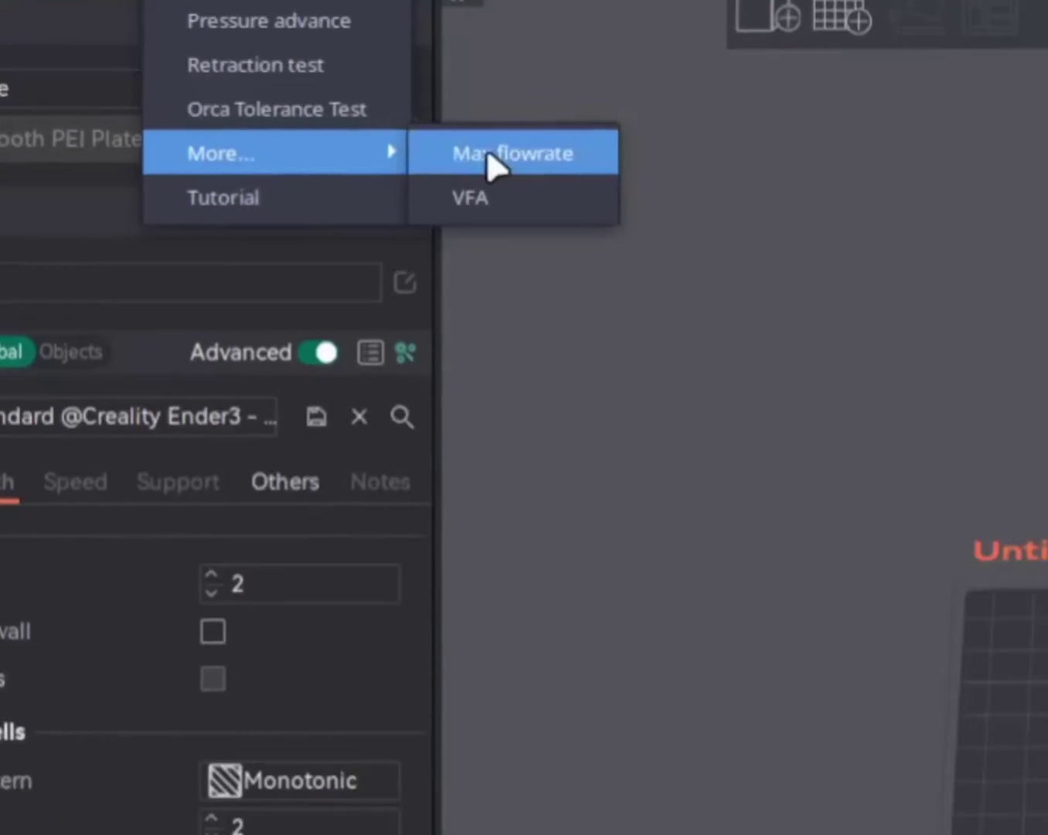
pyautogui.click(705, 305)
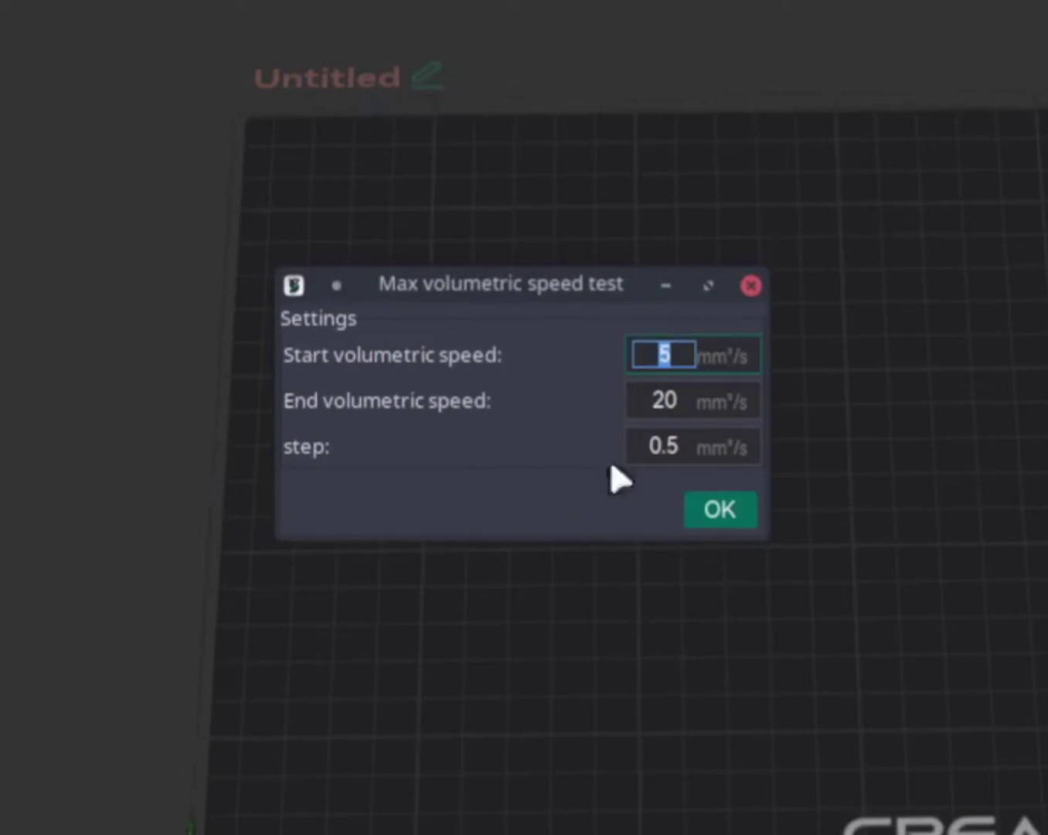
# Set the test's start volumetric speed to 10 mm³/s, keeping end 20 and step 0.5
pyautogui.click(680, 355)
pyautogui.moveTo(653, 447); pyautogui.dragTo(679, 447)
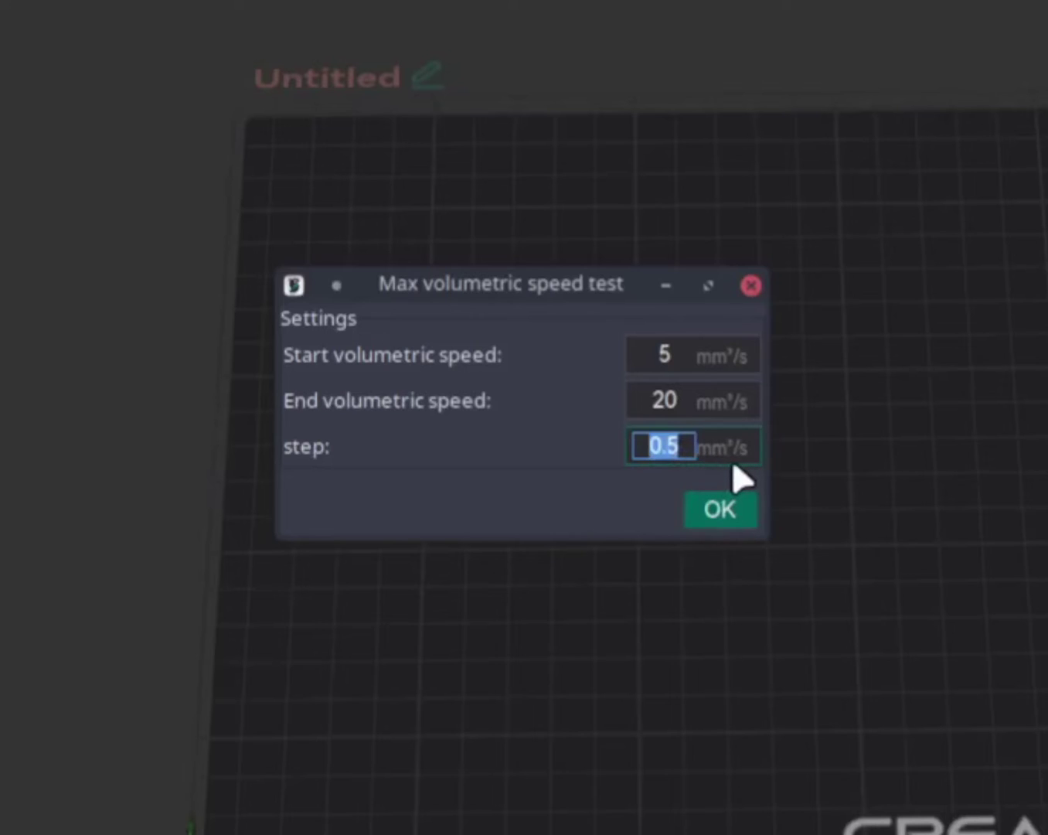
pyautogui.click(680, 360)
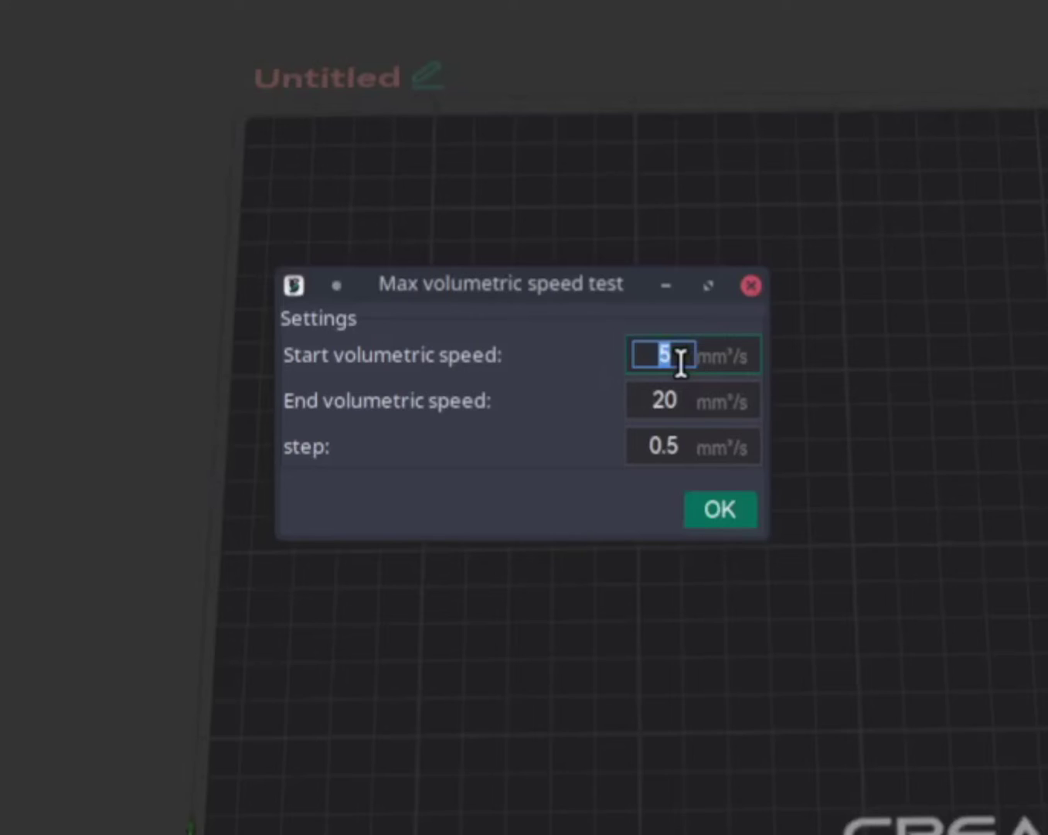
pyautogui.press('BackSpace')
pyautogui.write('10')
pyautogui.doubleClick(664, 401)
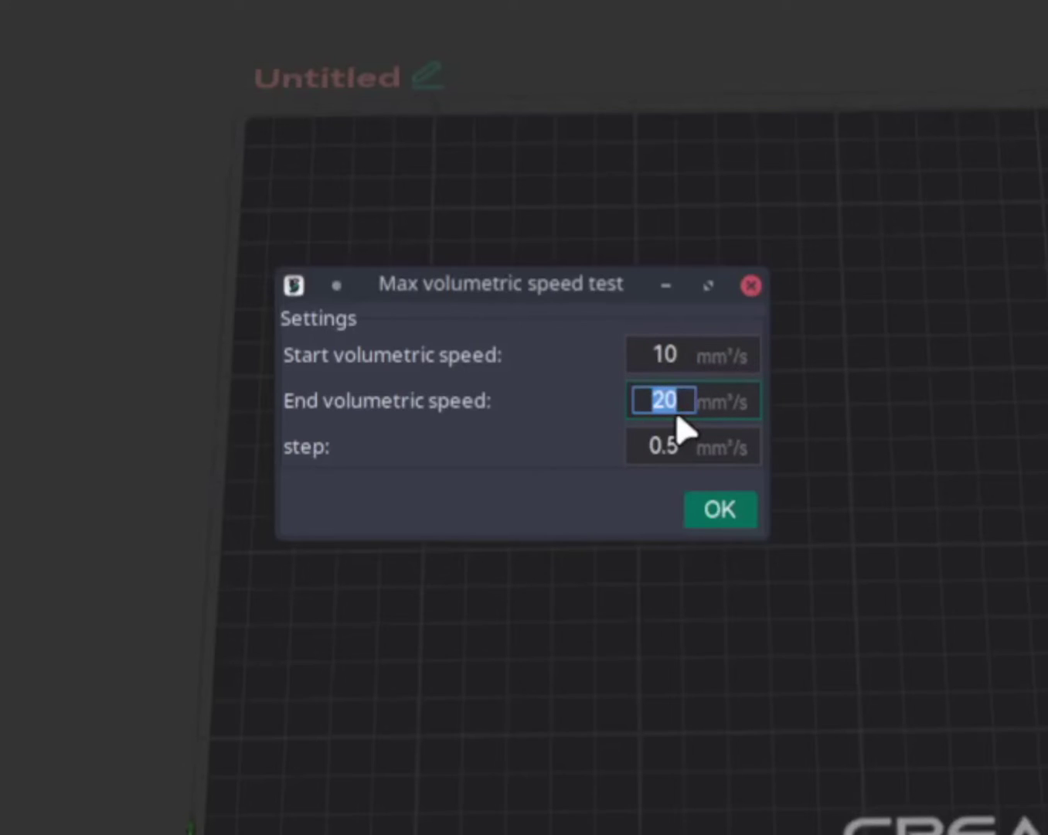
pyautogui.click(665, 400)
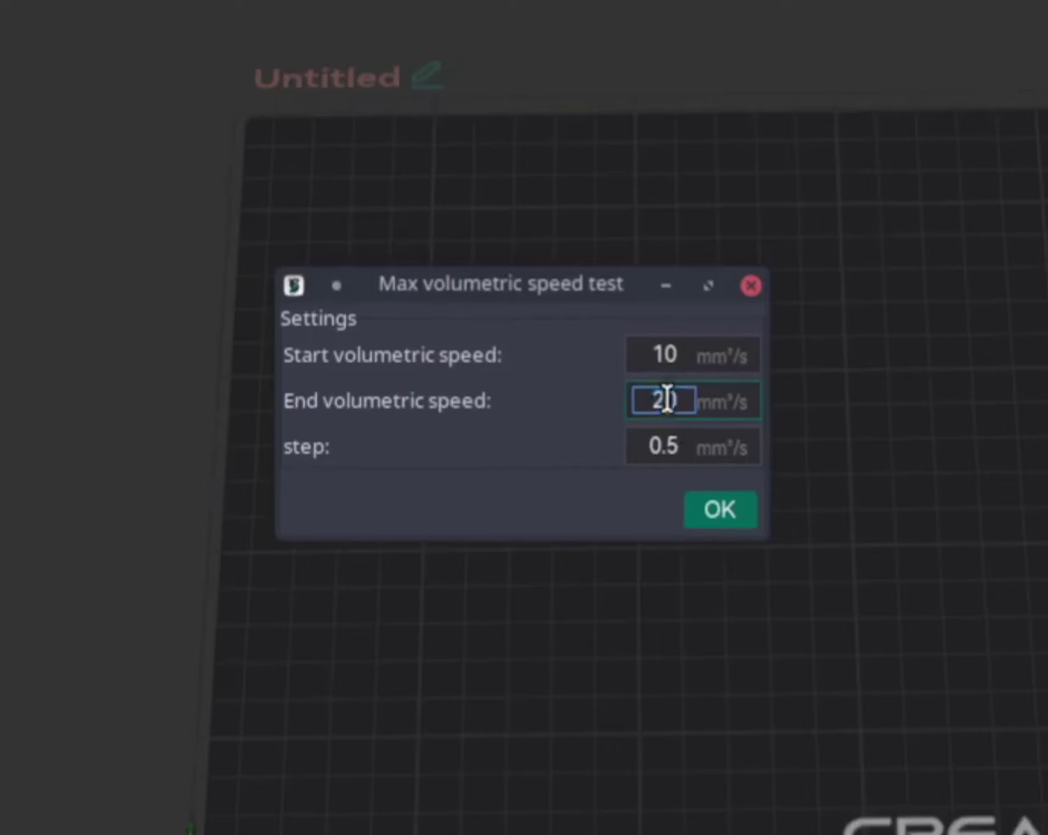
pyautogui.doubleClick(664, 352)
pyautogui.write('15')
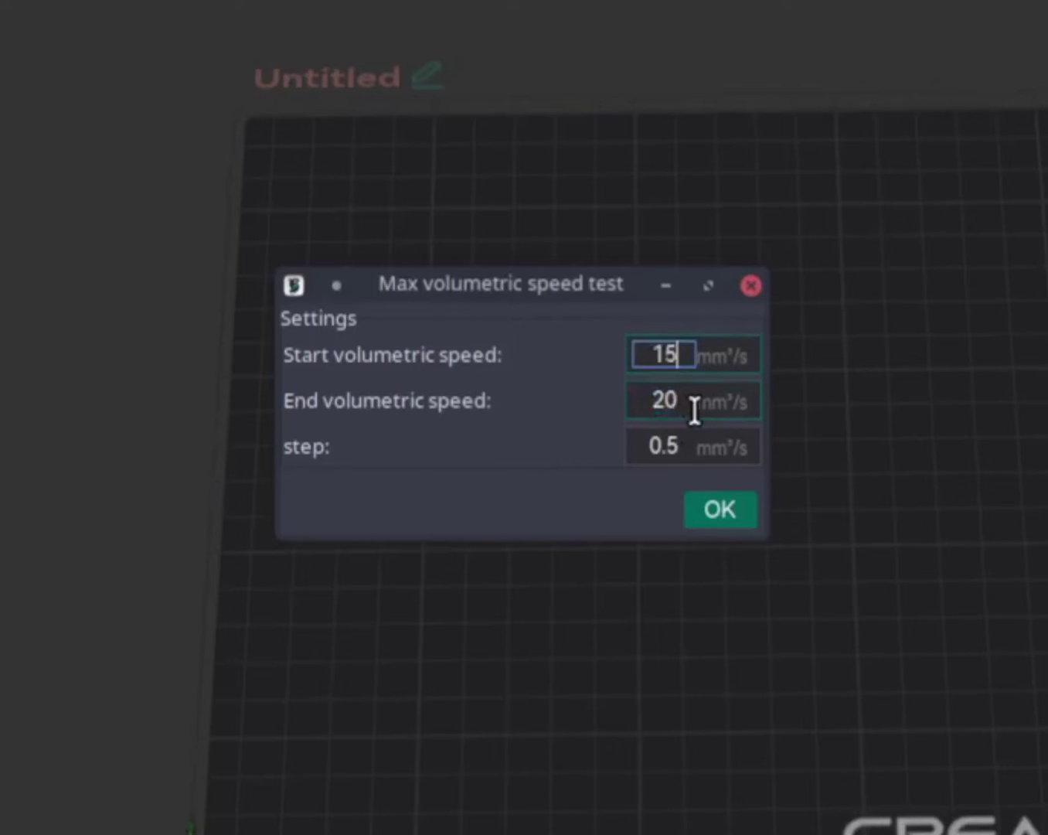
pyautogui.doubleClick(664, 400)
pyautogui.write('30')
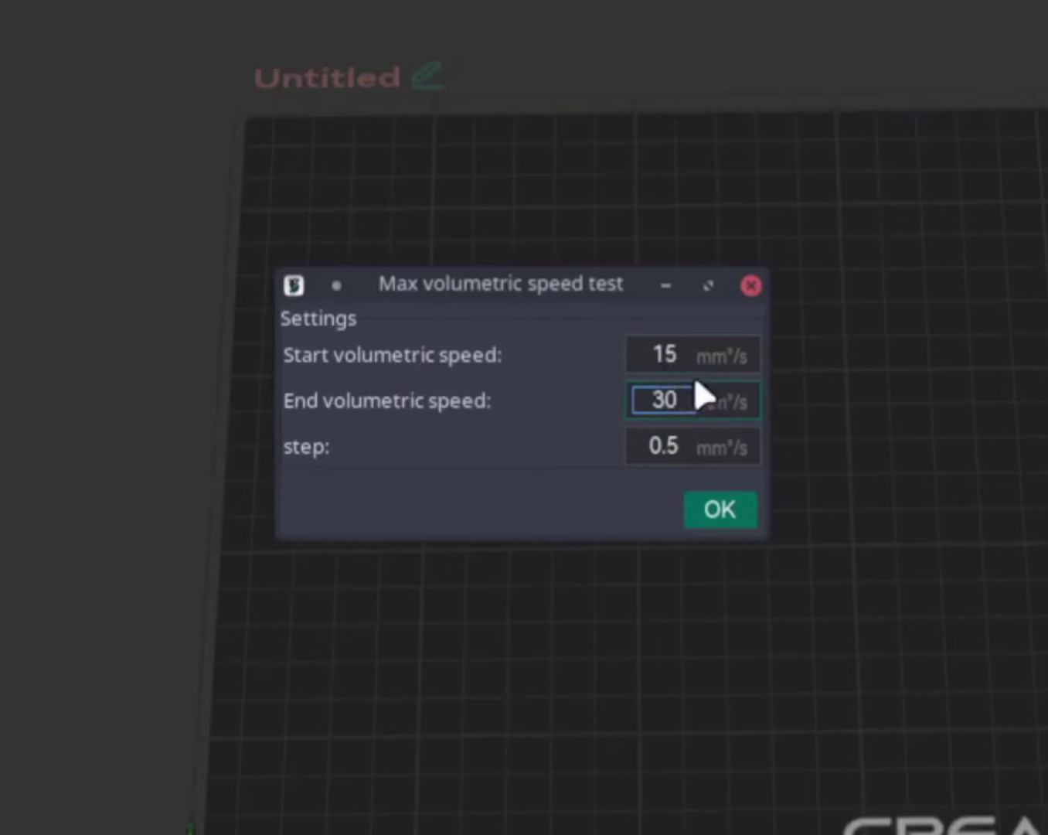
pyautogui.doubleClick(658, 400)
pyautogui.write('40')
pyautogui.doubleClick(668, 401)
pyautogui.write('20')
pyautogui.doubleClick(667, 357)
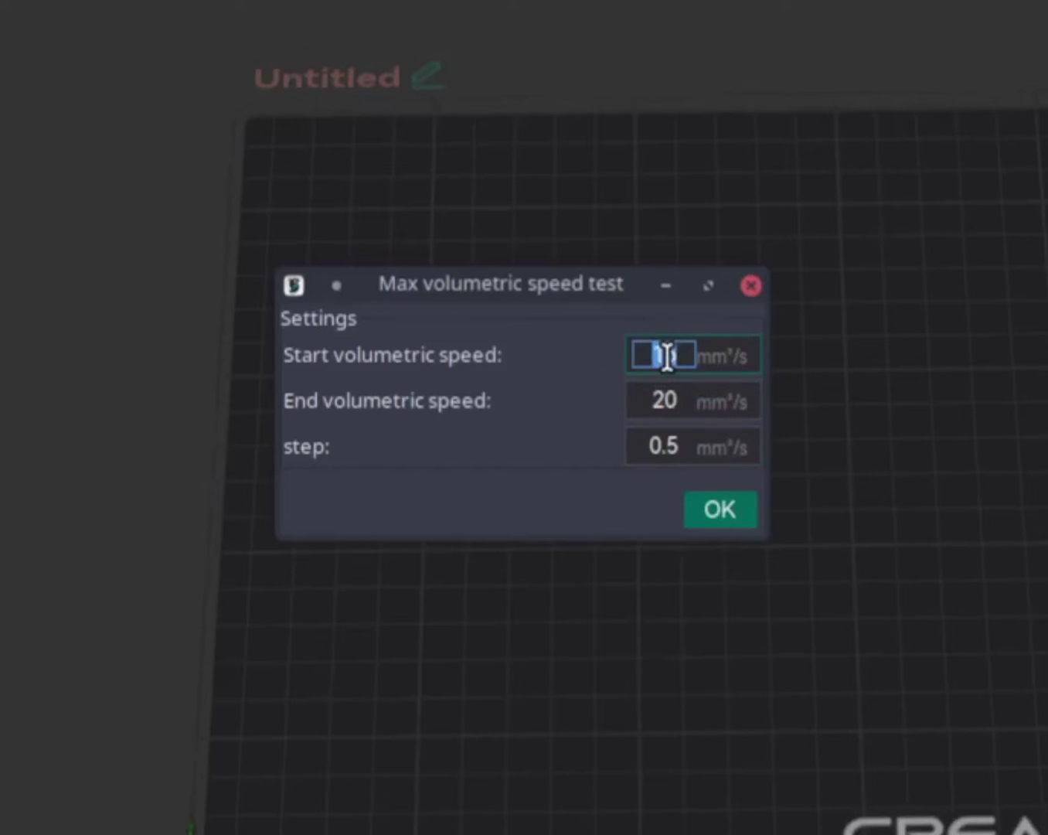
pyautogui.write('10')
# Generate the 10–20 mm³/s speed test model onto the build plate
pyautogui.click(698, 516)
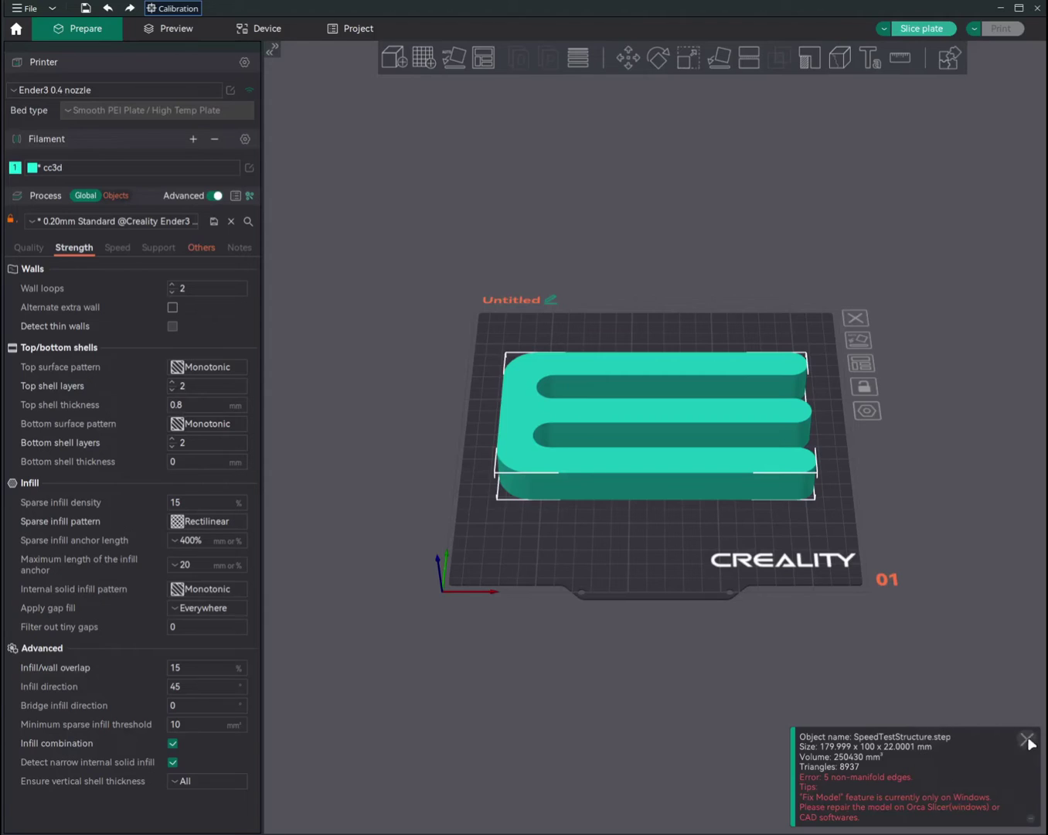
# Show the test object's own process settings, confirming 0.7 mm outer wall width and 0.32 mm layers
pyautogui.click(1030, 741)
pyautogui.moveTo(721, 658); pyautogui.dragTo(615, 672)
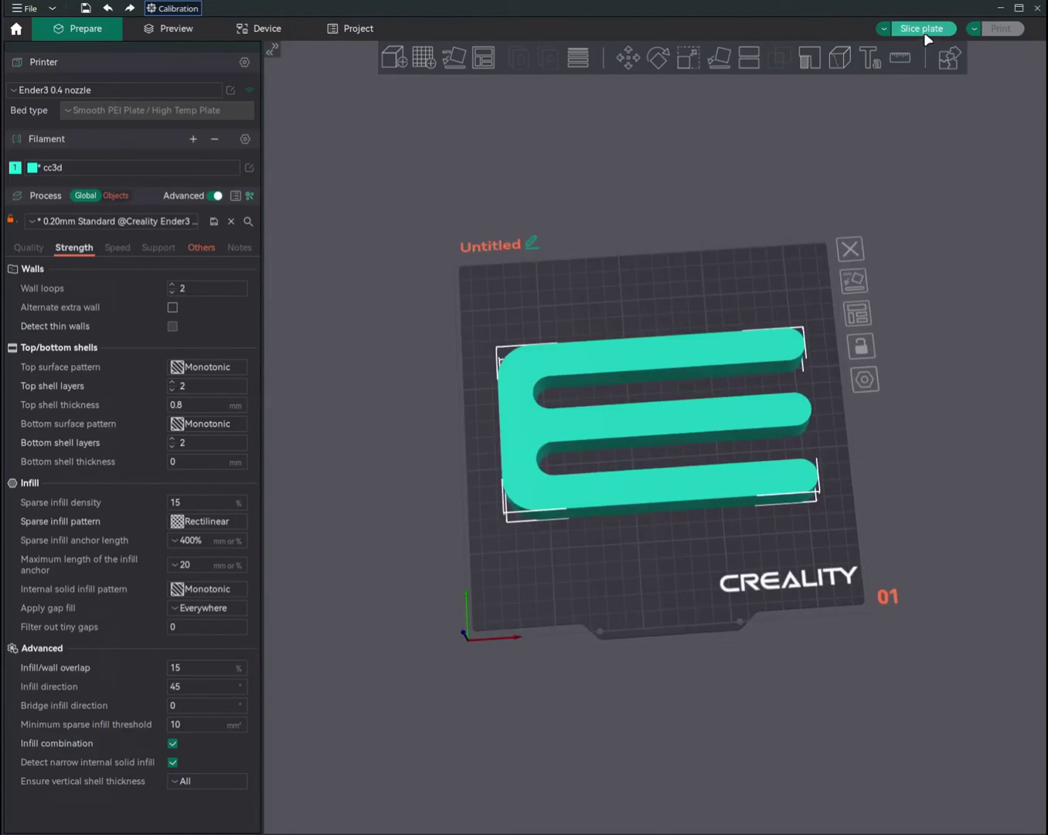
pyautogui.click(116, 195)
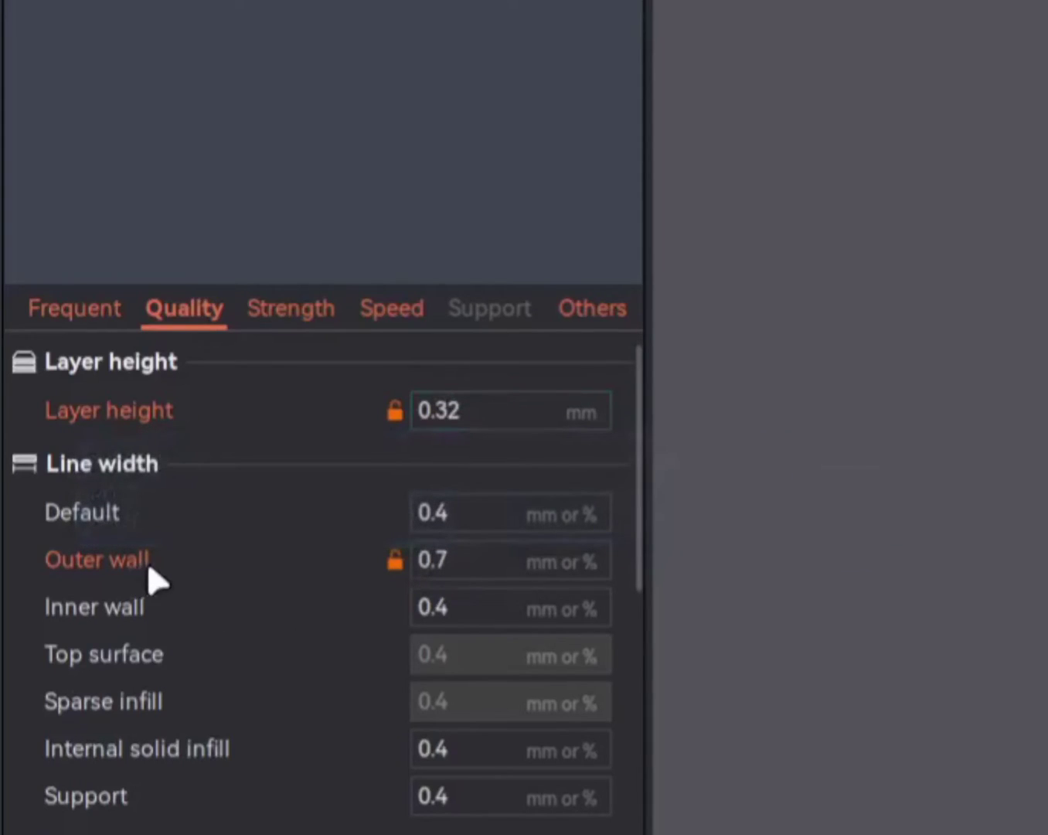
pyautogui.click(446, 559)
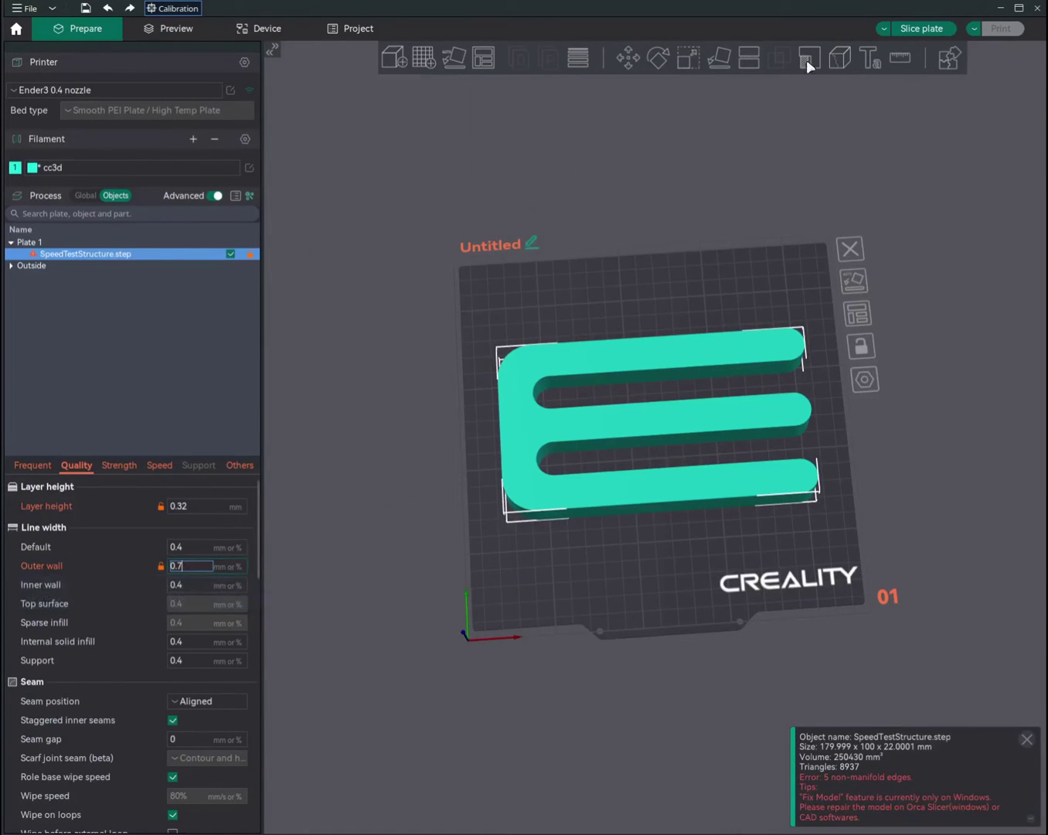
# Slice the test model and inspect flow values, cutting the preview down to layer 61
pyautogui.click(920, 32)
pyautogui.moveTo(693, 499); pyautogui.dragTo(688, 530)
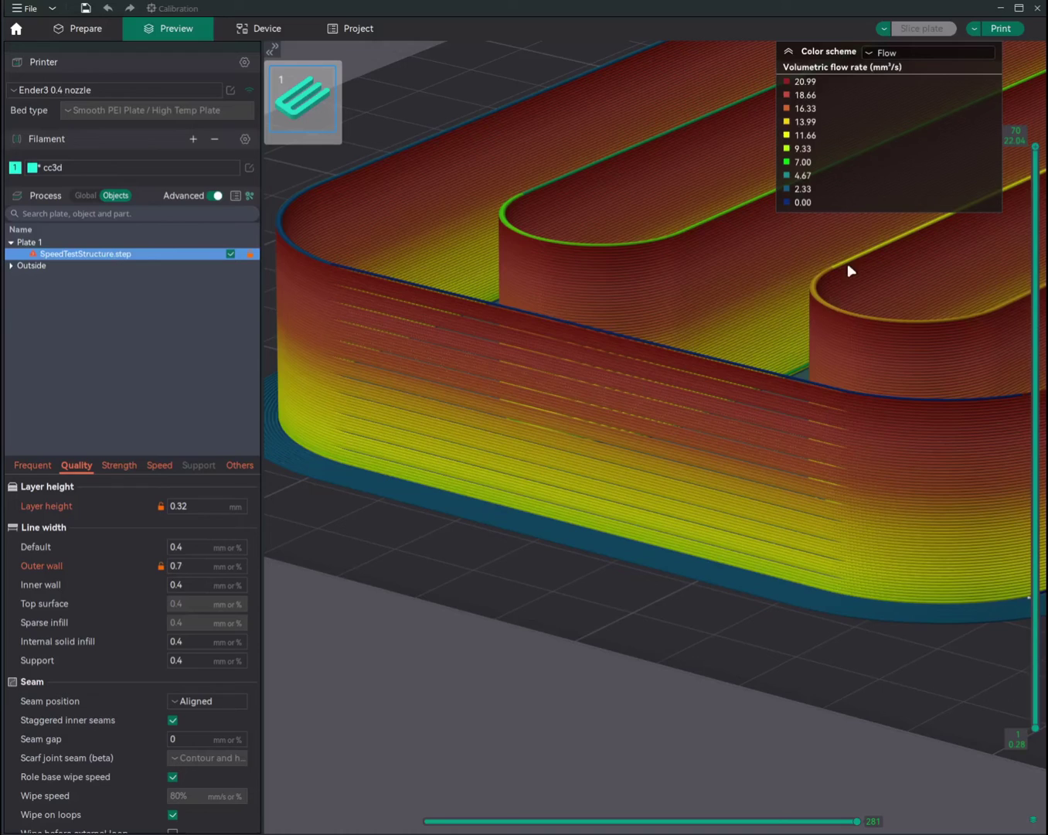
pyautogui.moveTo(1034, 146)
pyautogui.moveTo(1036, 164); pyautogui.dragTo(1034, 227)
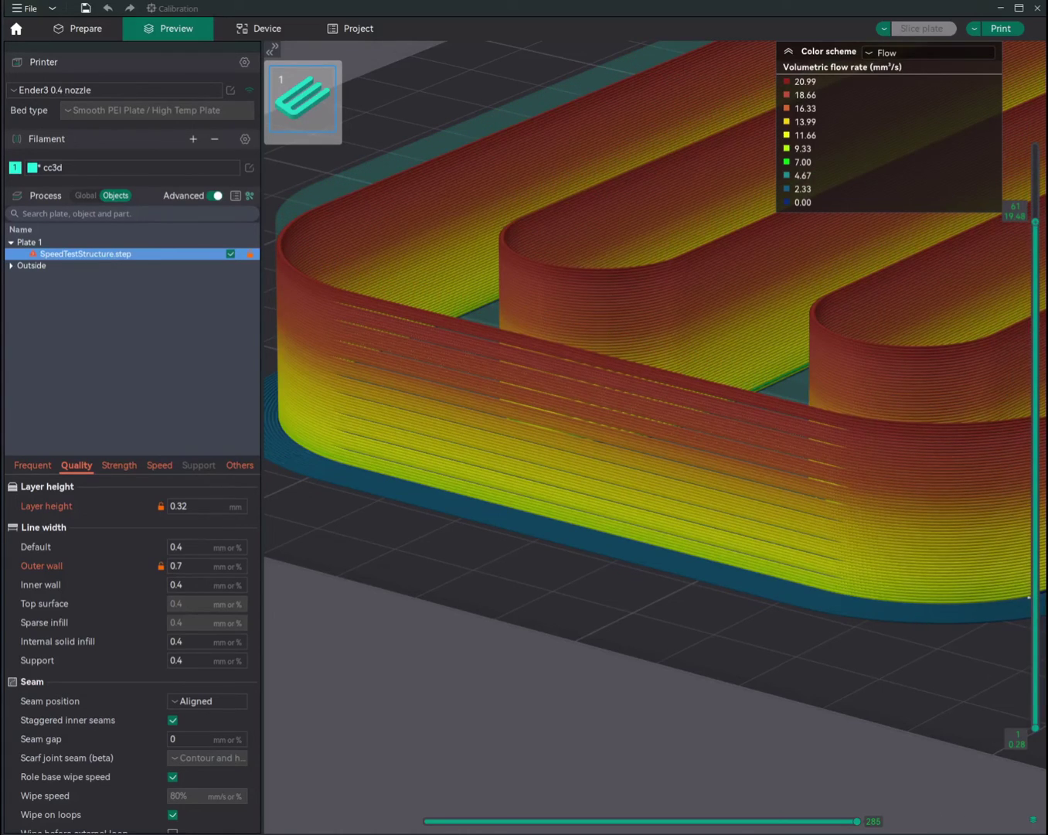
pyautogui.moveTo(858, 827); pyautogui.dragTo(815, 823)
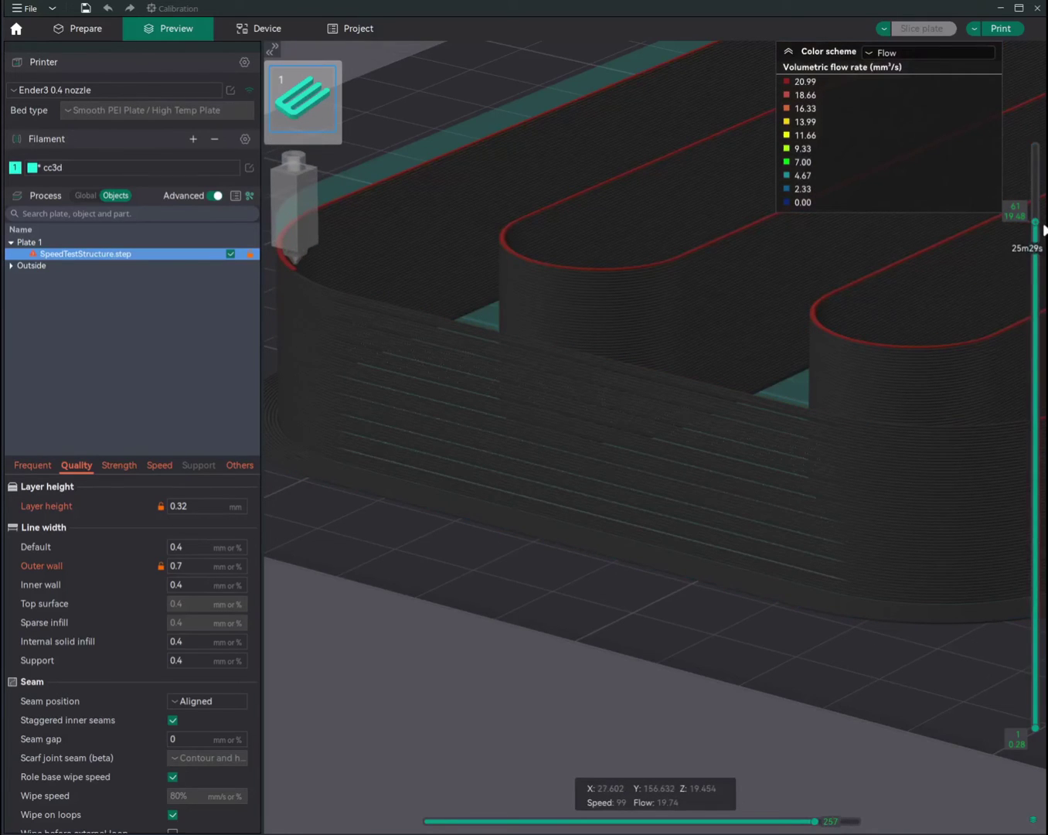
pyautogui.scroll(1, 1033, 226)
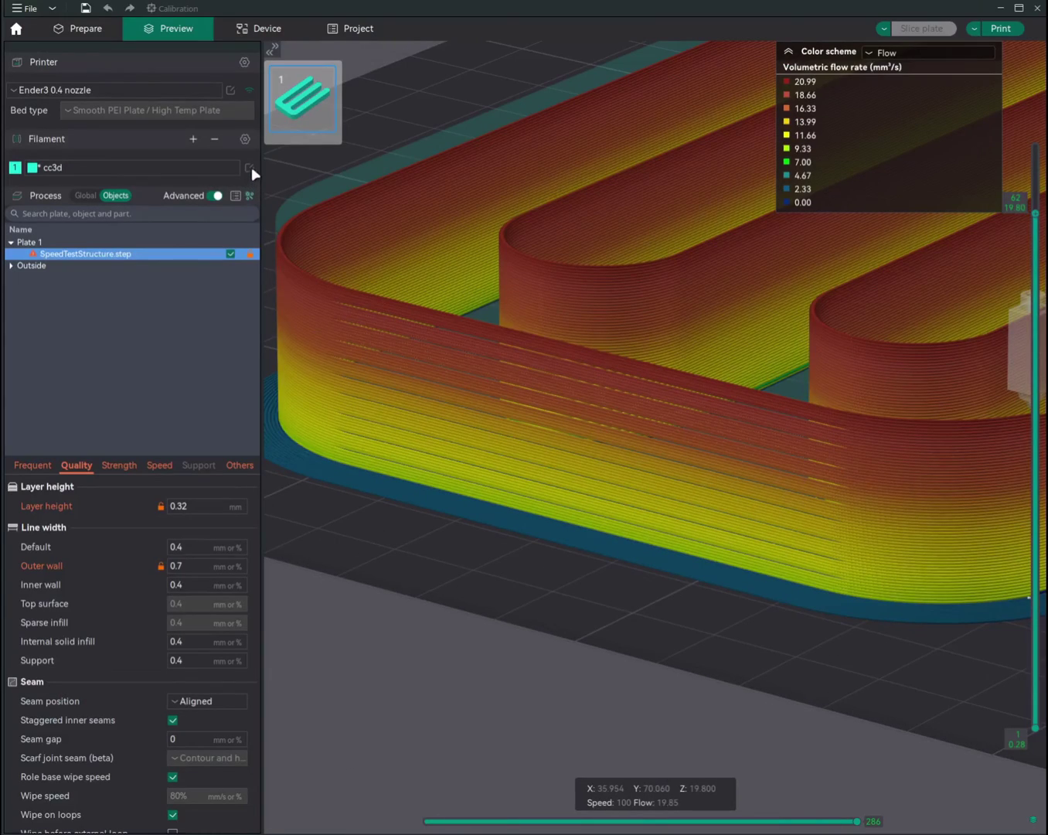
# Review the cc3d filament's max volumetric speed, currently 200 mm³/s
pyautogui.click(249, 167)
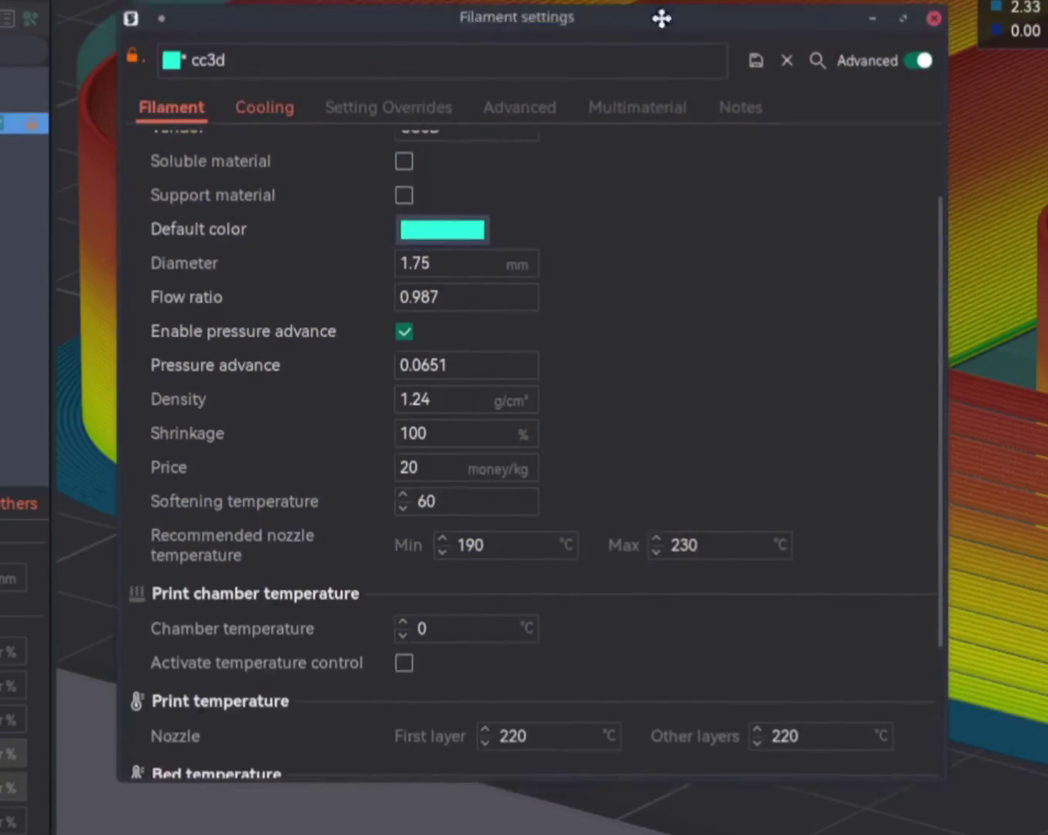
pyautogui.scroll(-3, 579, 531)
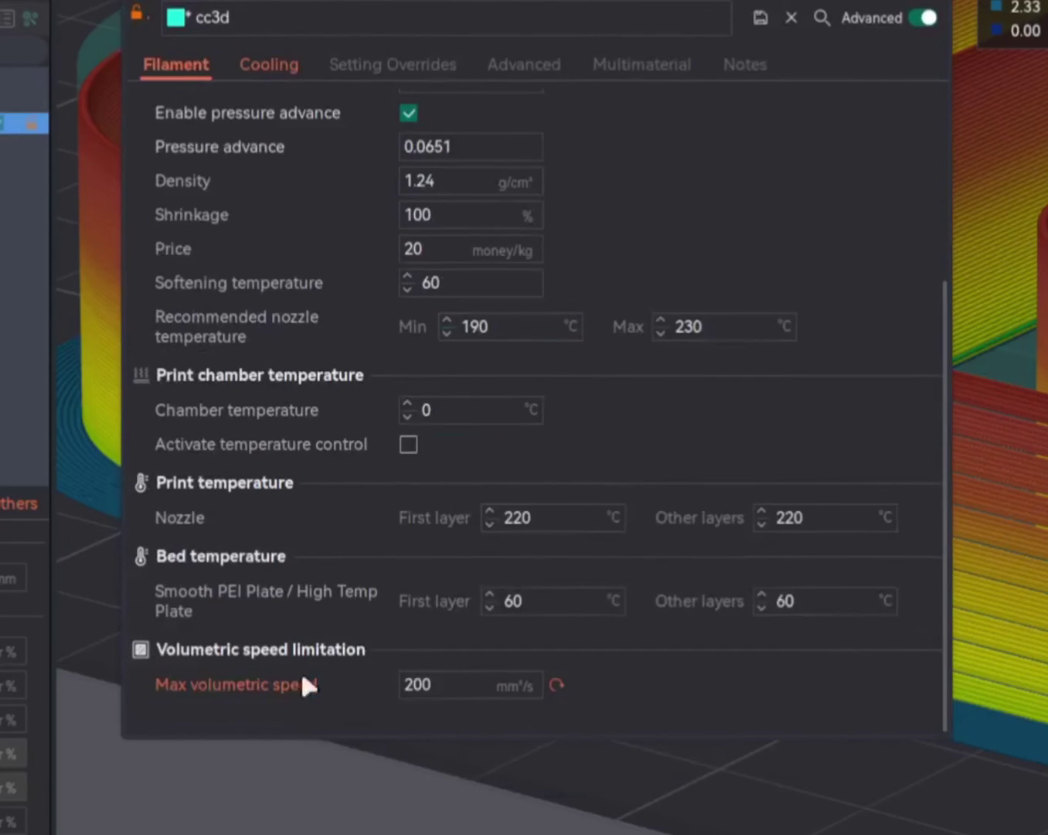
pyautogui.click(431, 685)
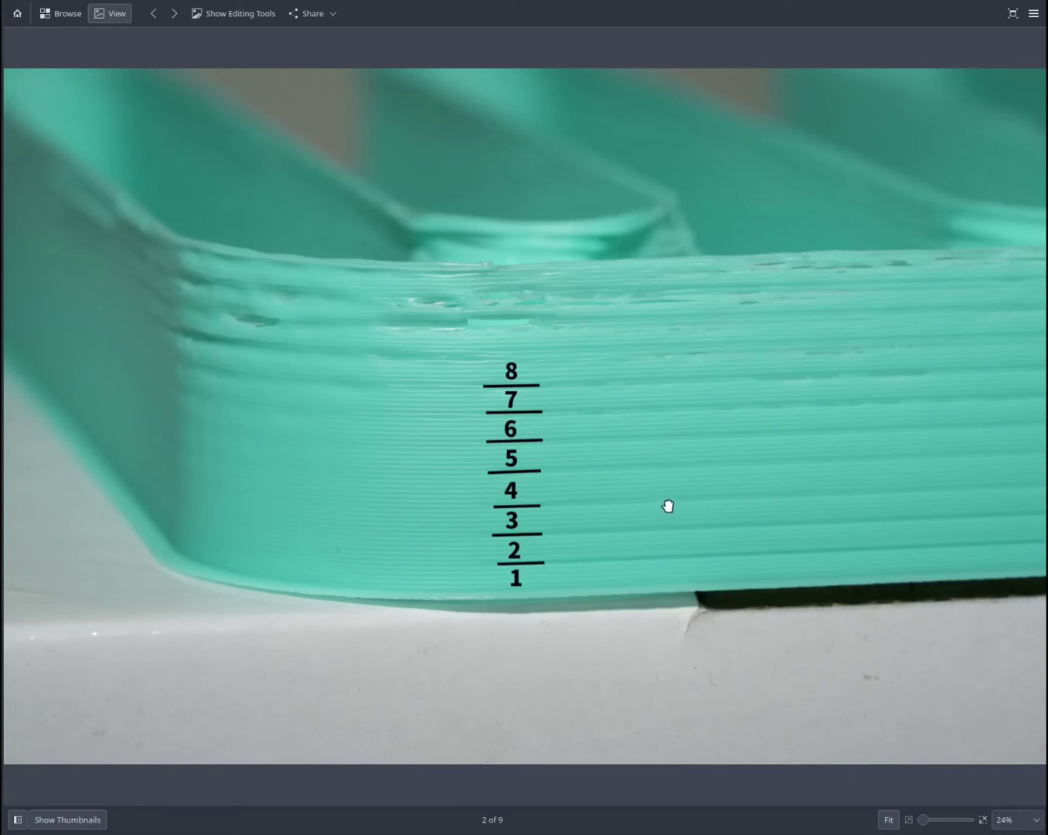
pyautogui.keyDown('ctrl'); pyautogui.scroll(3, 673, 486); pyautogui.keyUp('ctrl')
pyautogui.keyDown('ctrl'); pyautogui.scroll(-2, 559, 533); pyautogui.keyUp('ctrl')
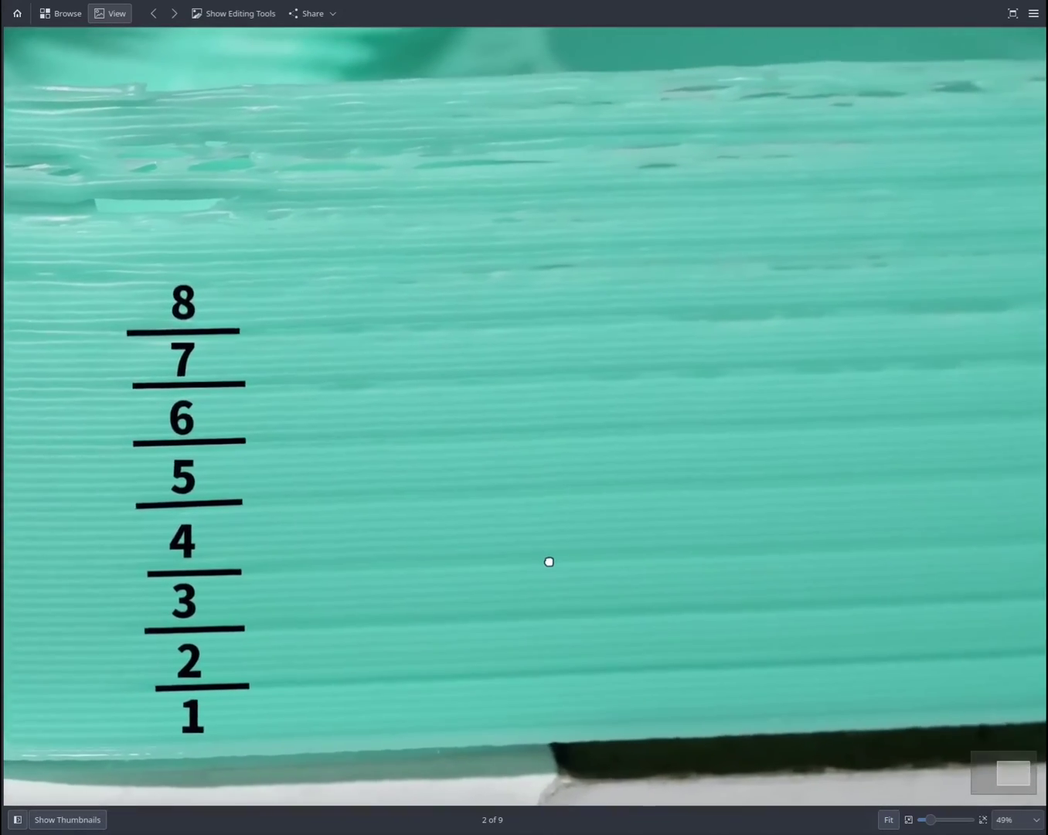
# Pan the print photo to frame the numbered bands 1–8 beside the flow preview
pyautogui.moveTo(548, 561); pyautogui.dragTo(543, 566)
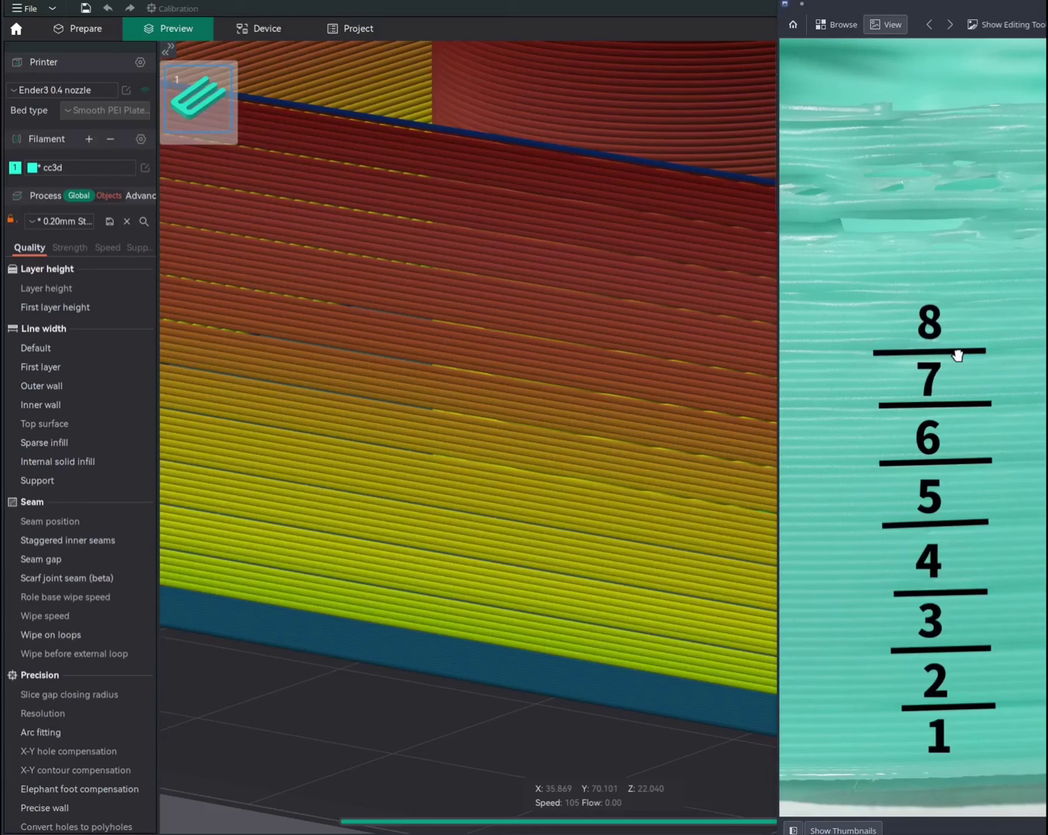
# Close the photo and keep the preview coloured by Flow to read 16.68 mm³/s at layer 42
pyautogui.click(631, 733)
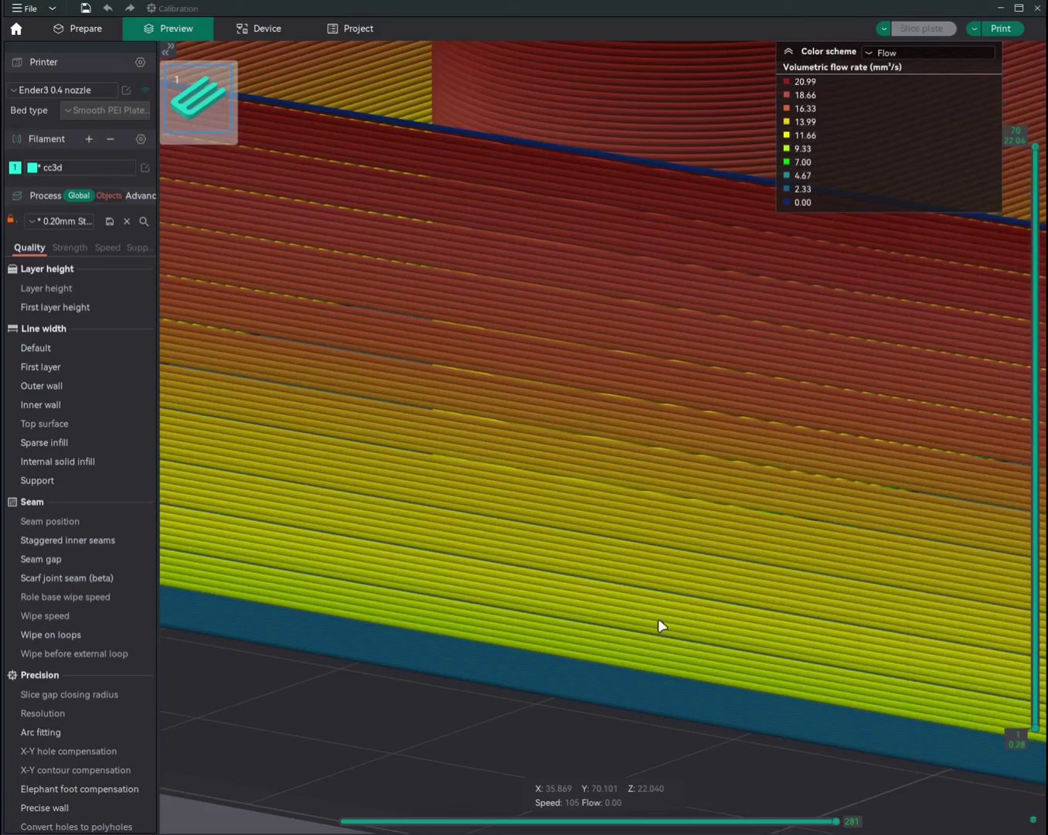
pyautogui.scroll(-2, 691, 586)
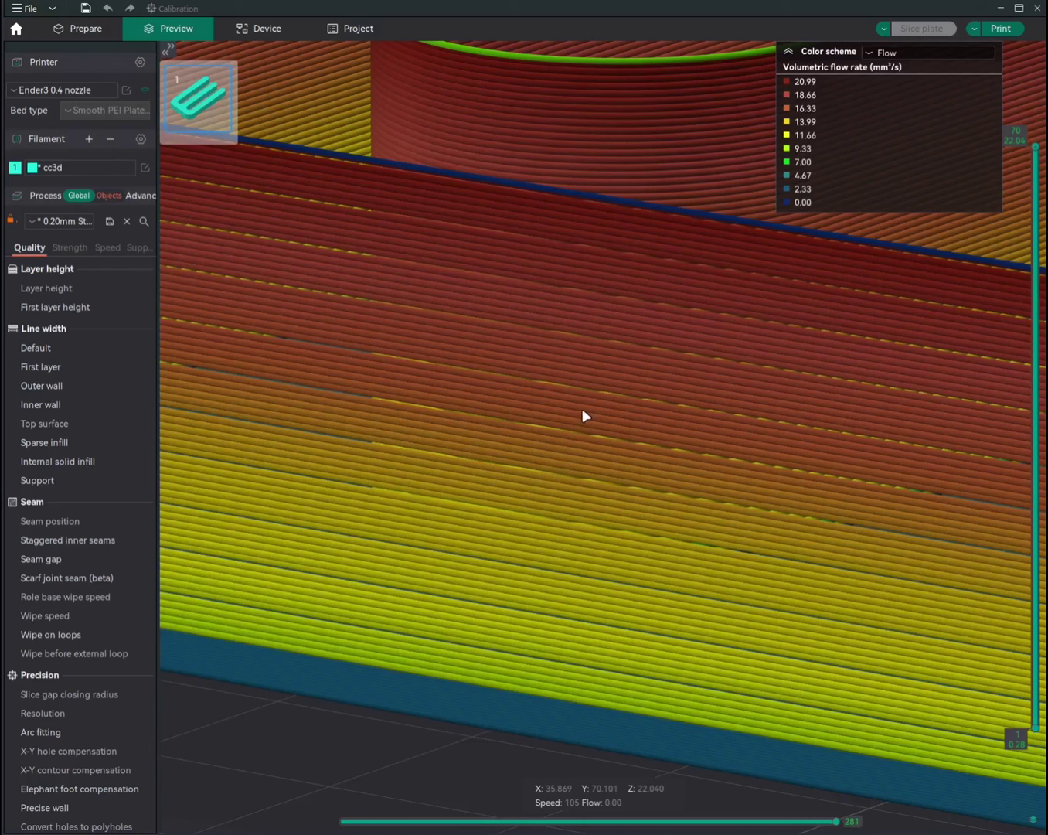
pyautogui.scroll(-5, 582, 406)
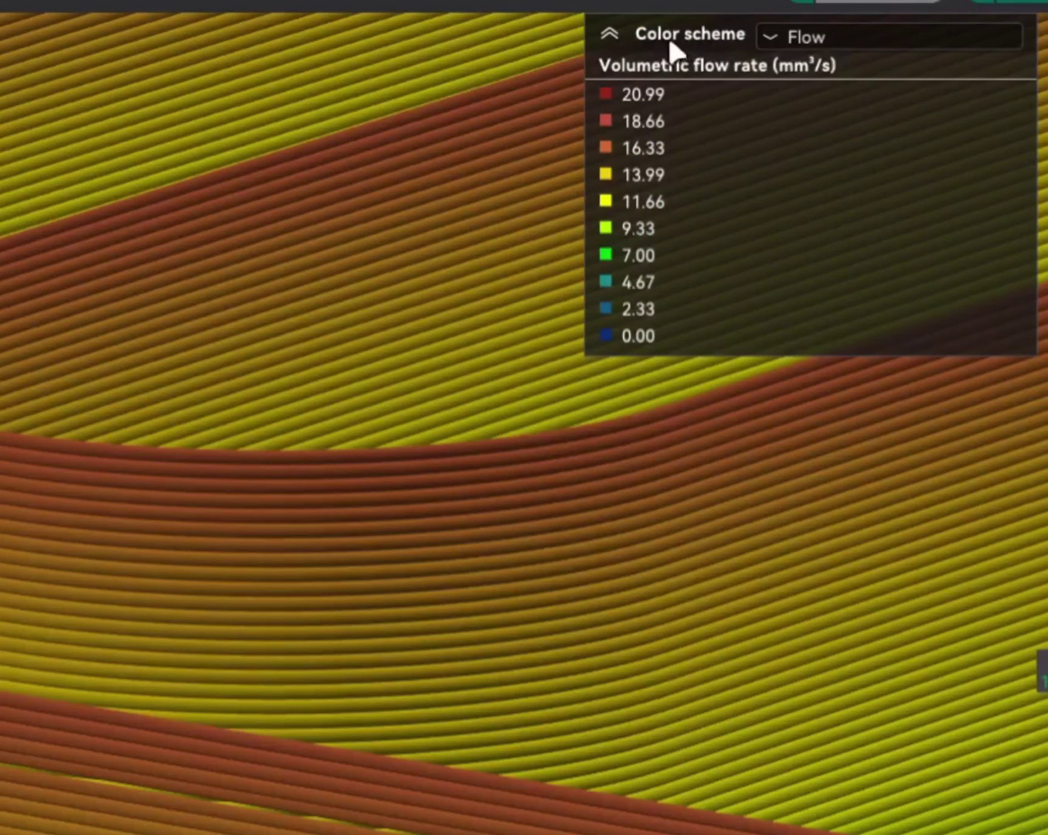
pyautogui.click(829, 38)
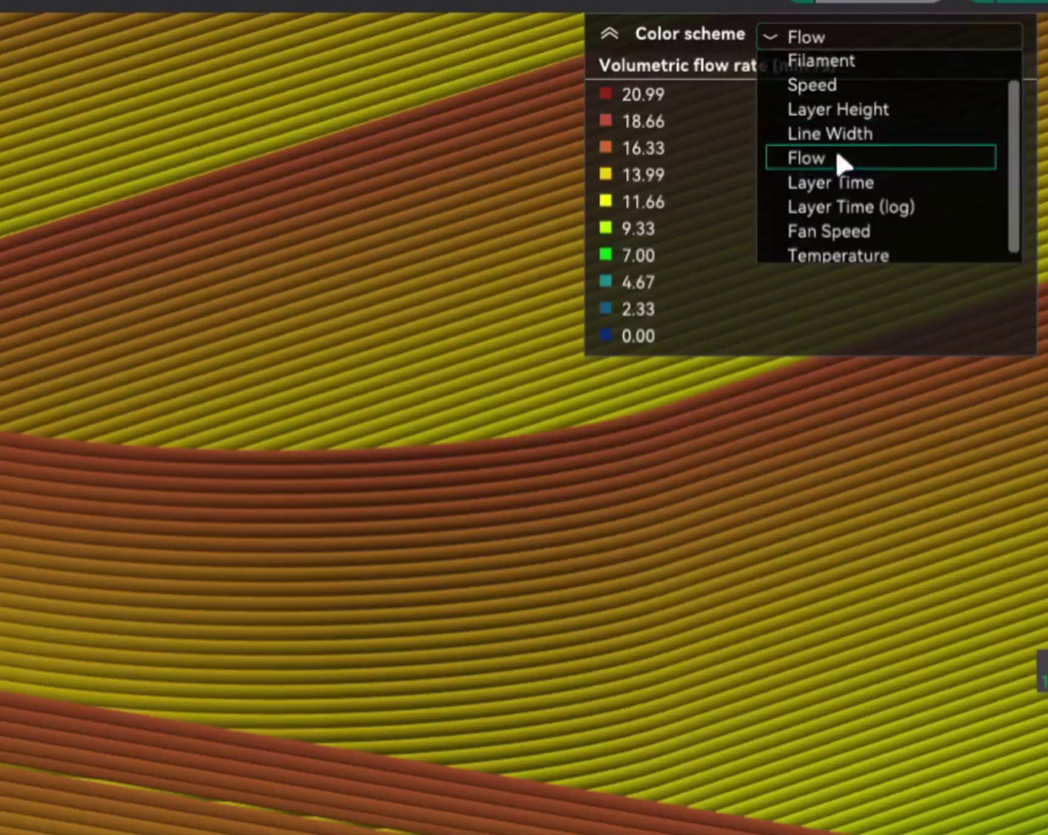
pyautogui.scroll(1, 846, 114)
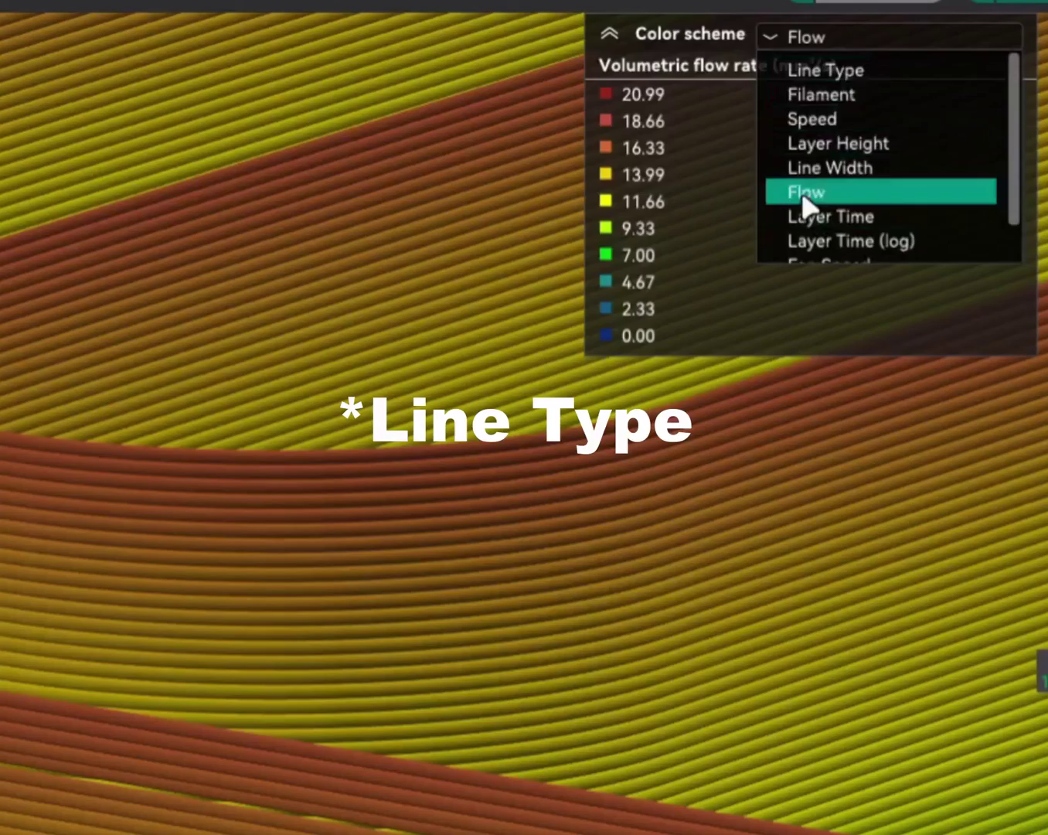
pyautogui.click(807, 197)
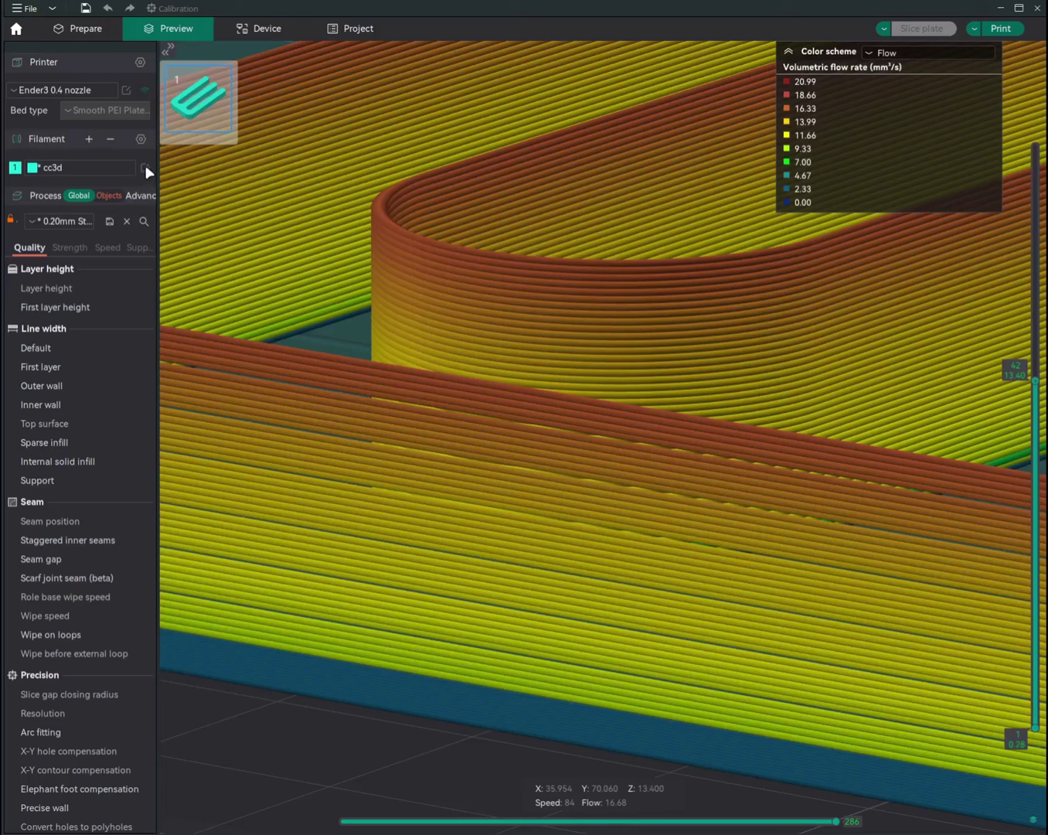
# Select the cc3d filament's 200 mm³/s max volumetric speed to replace it with the failing-layer flow
pyautogui.click(147, 170)
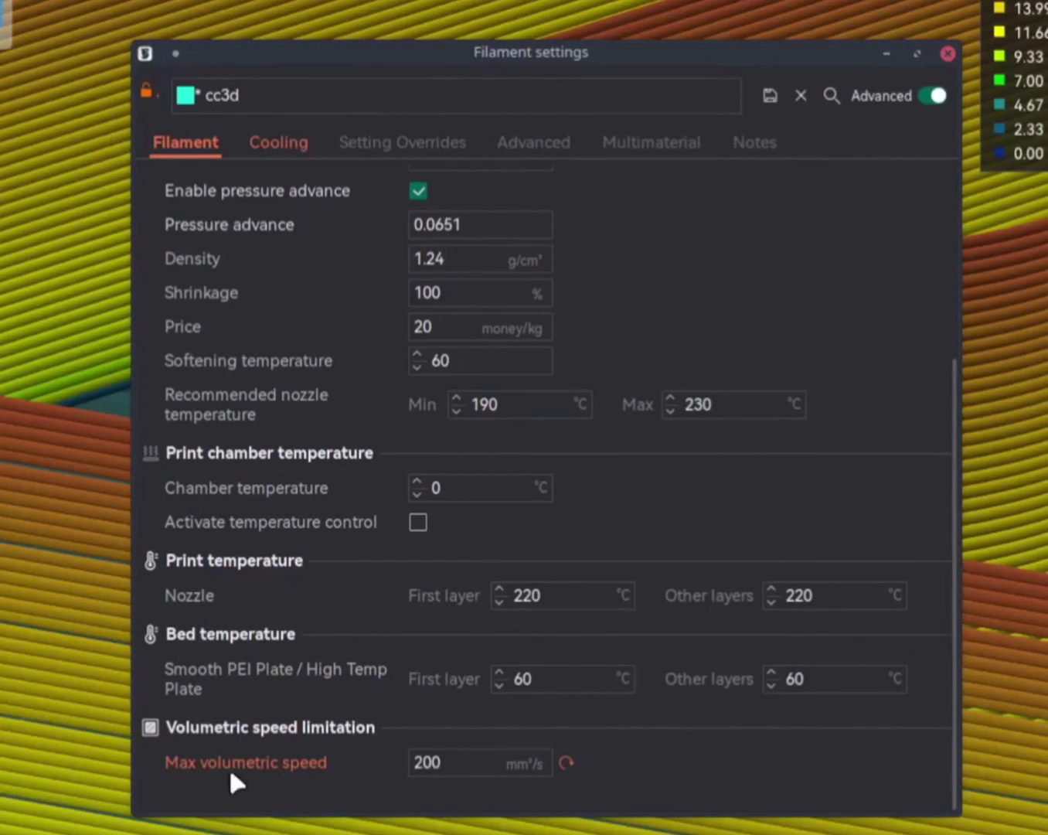
pyautogui.doubleClick(420, 762)
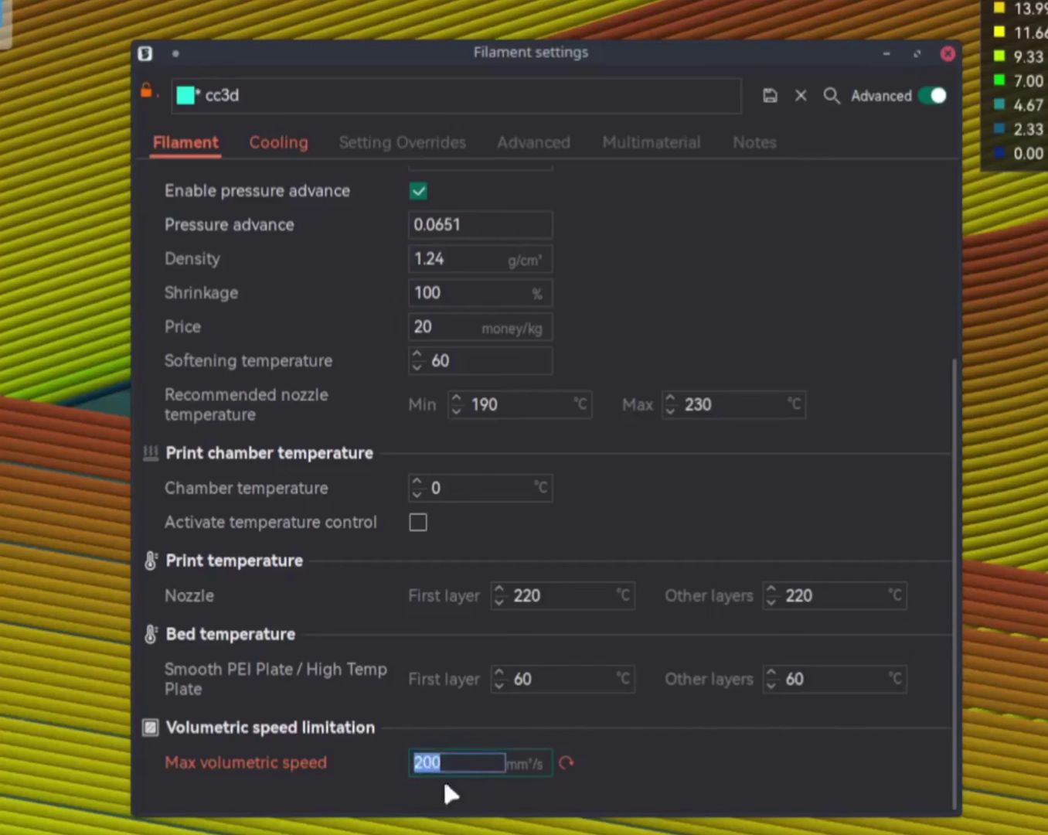